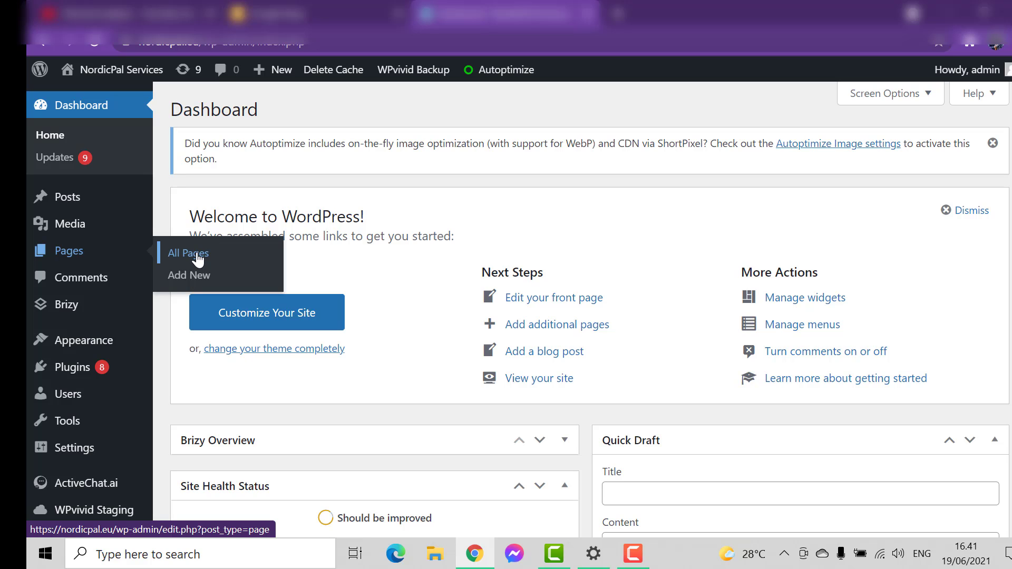
Open the list of all the site's pages
click(198, 259)
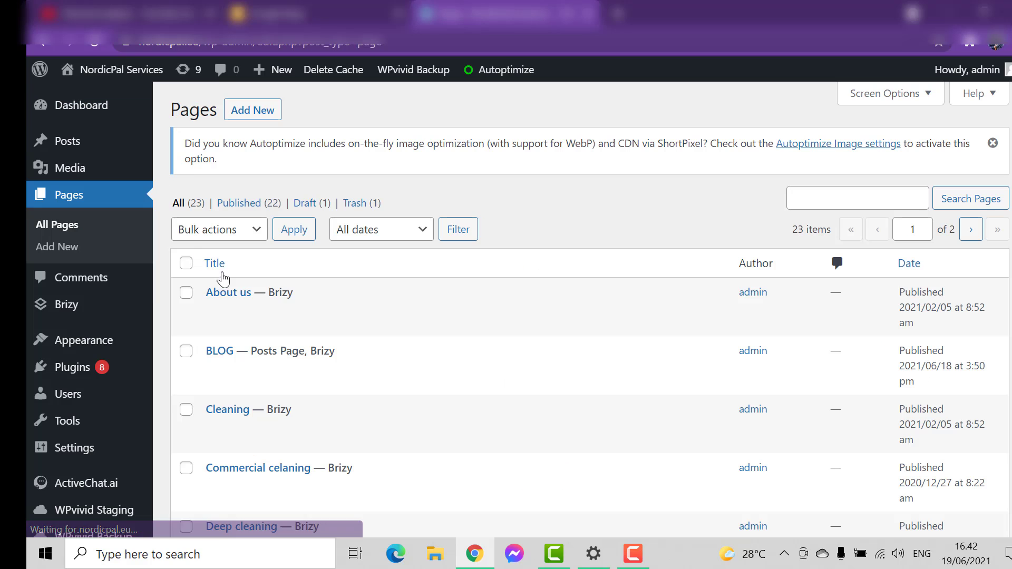
scroll(367, 362, down, 16)
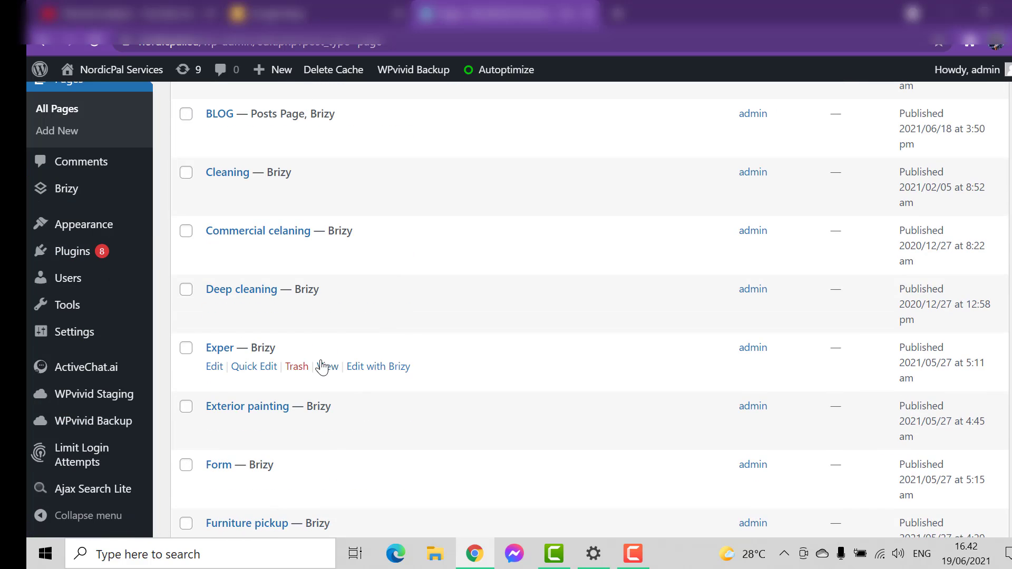
scroll(322, 367, up, 16)
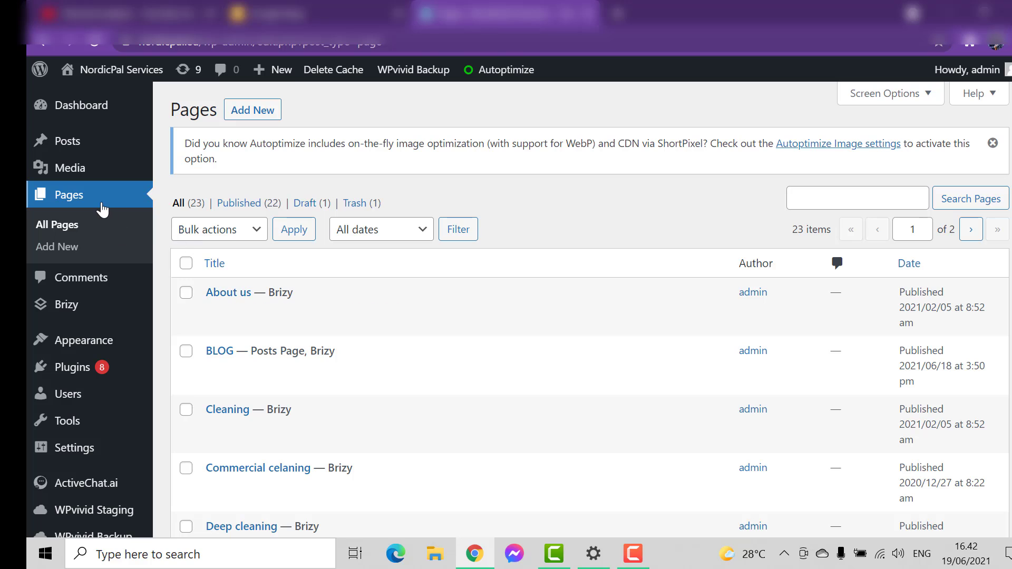
click(95, 203)
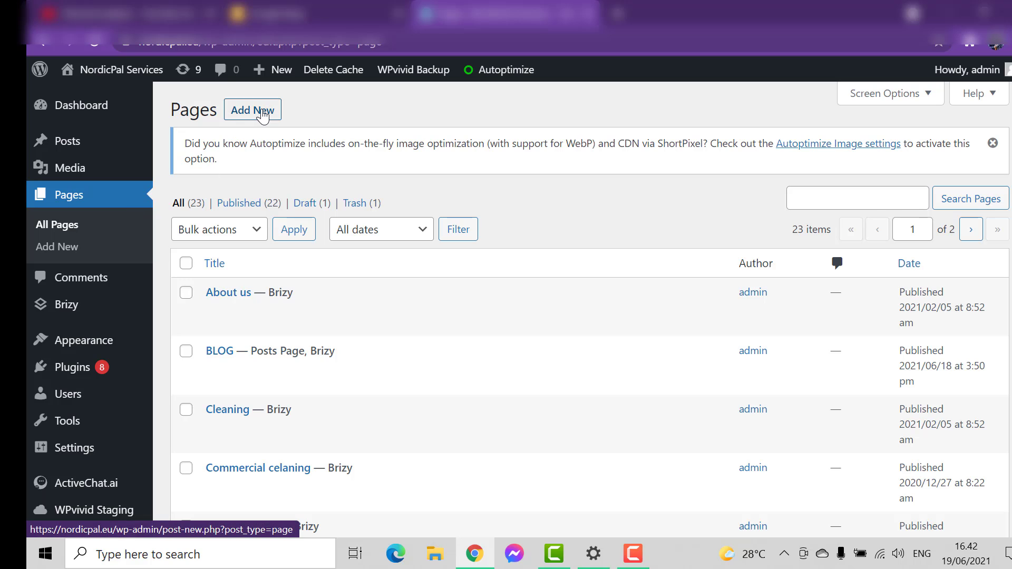
Create a new page titled ALL THE CHEFS and publish it
click(263, 113)
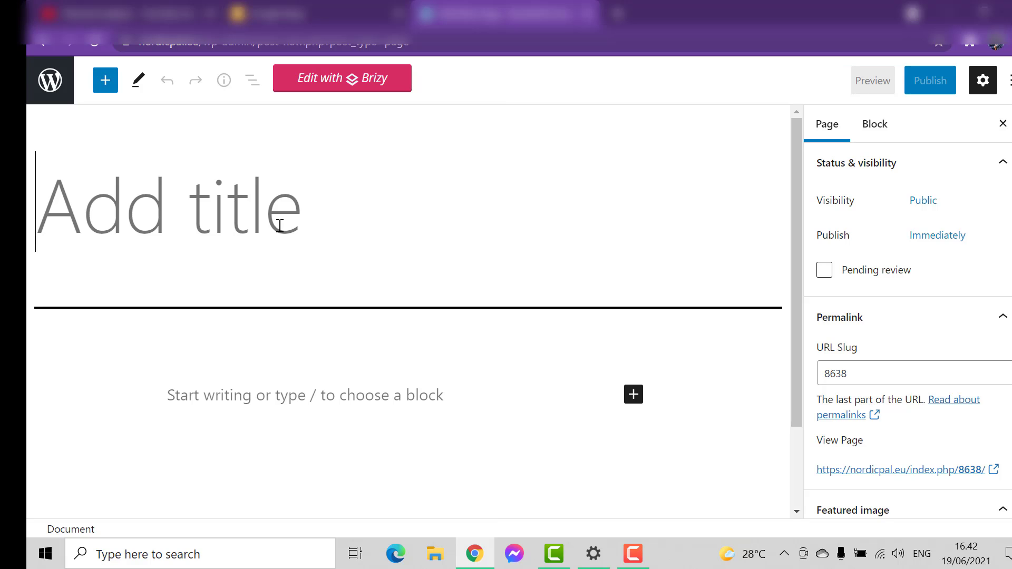
click(280, 226)
text(ALL THE CH)
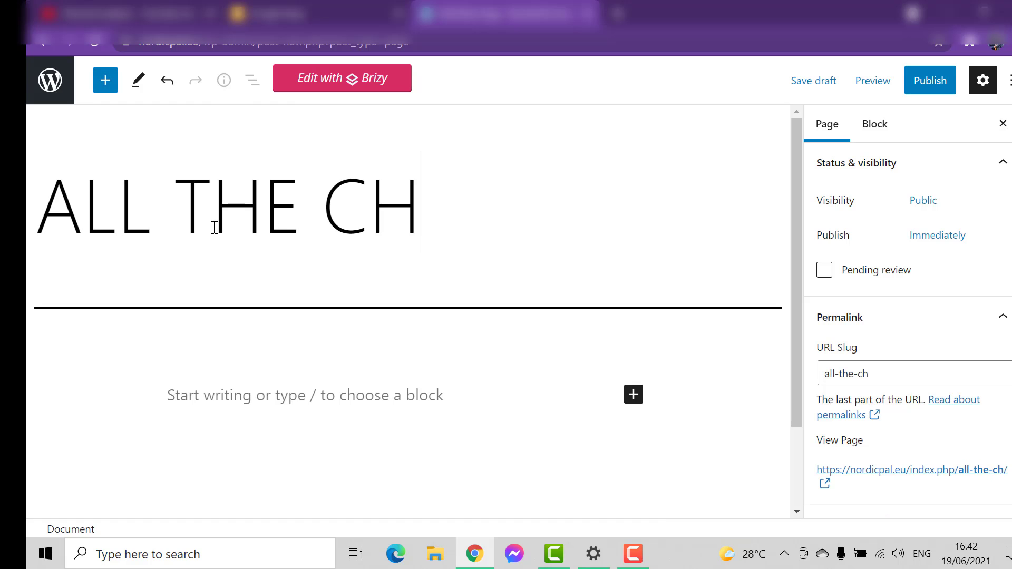
text(EFS)
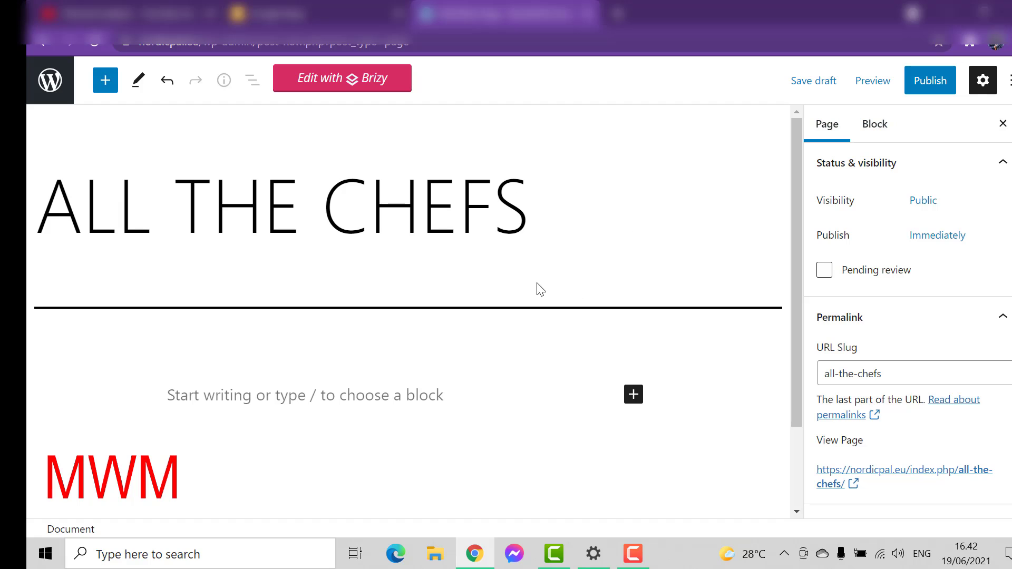
click(941, 92)
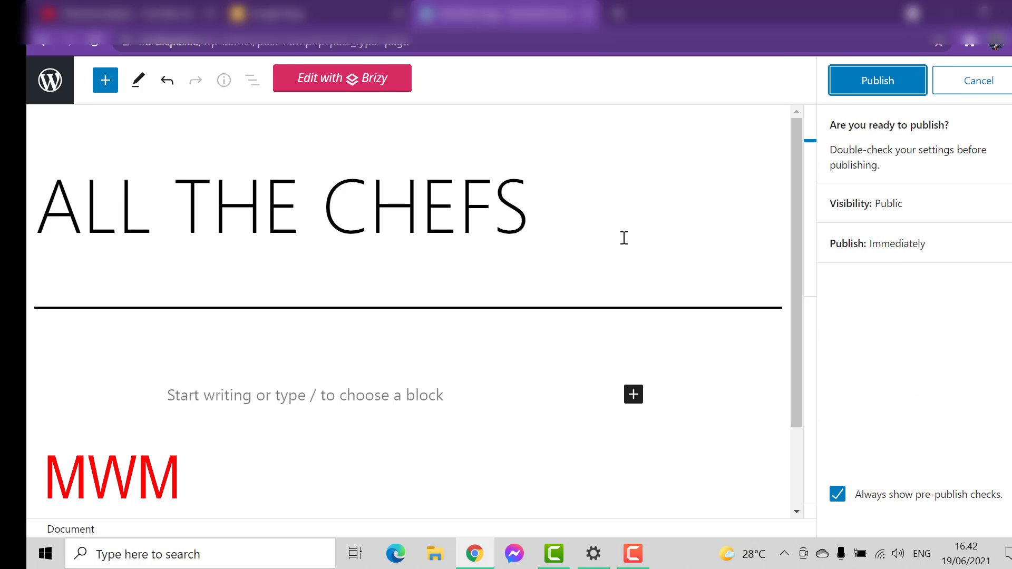
click(886, 86)
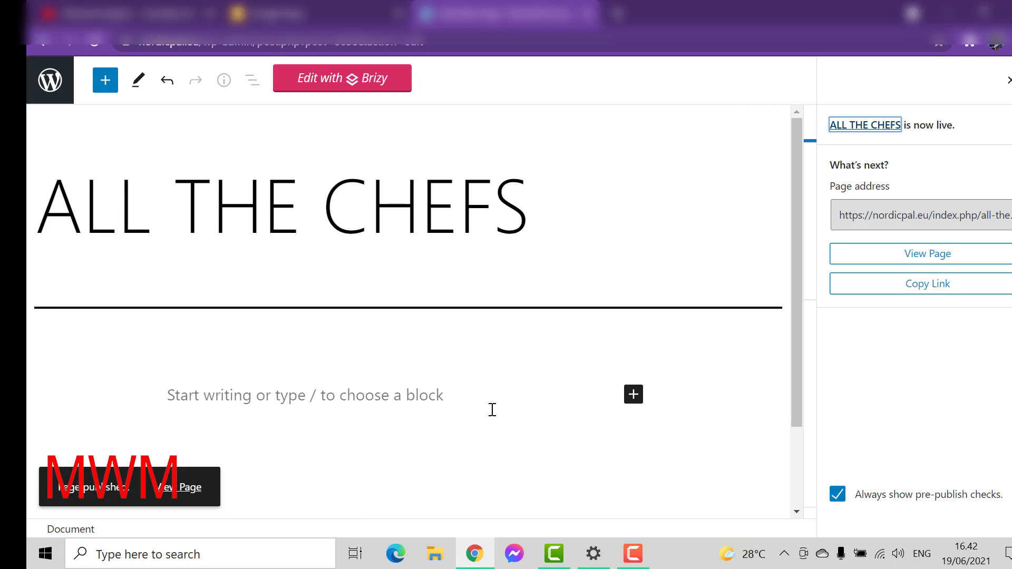
View the published ALL THE CHEFS page on the live site and return to its editor
scroll(491, 409, down, 2)
scroll(491, 409, up, 2)
click(885, 264)
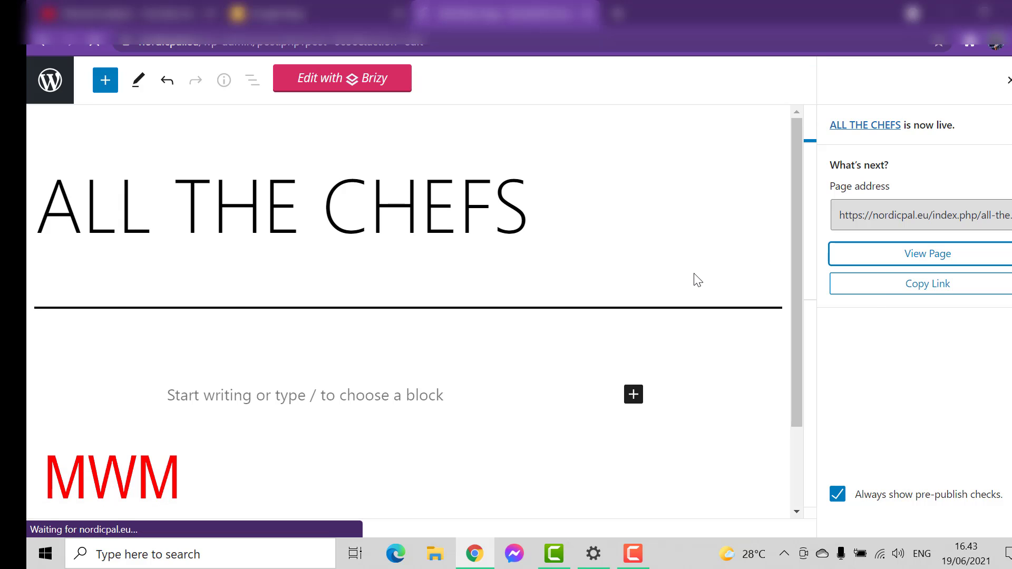
scroll(668, 299, down, 5)
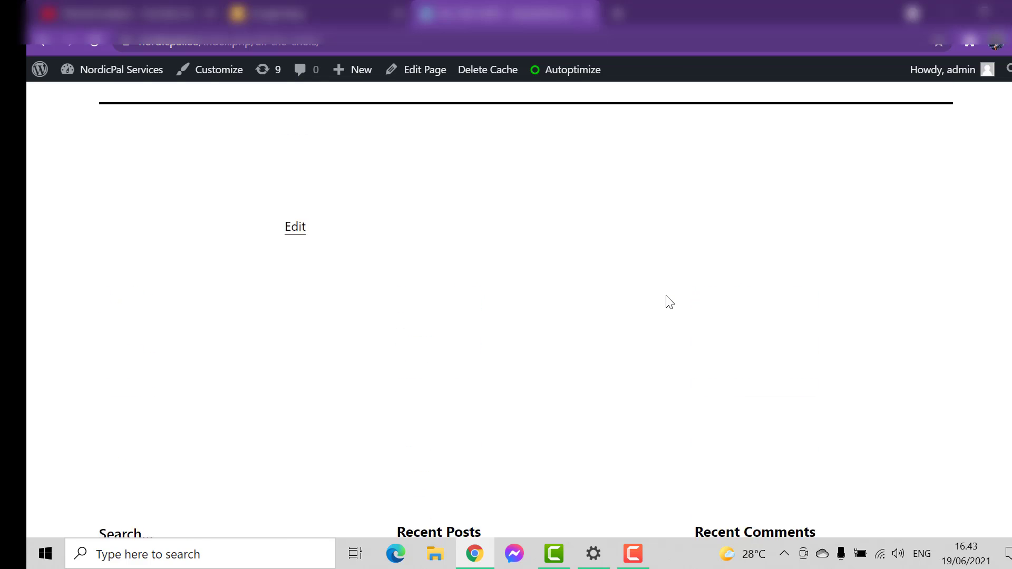
scroll(327, 165, up, 6)
click(34, 43)
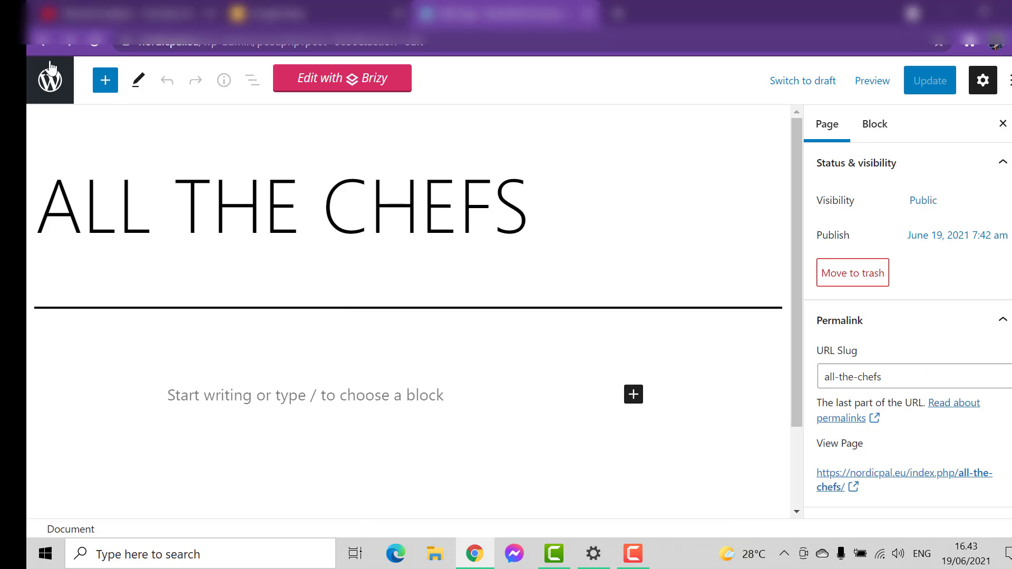
Go back to the pages list and open the ALL THE CHEFS page for editing
click(51, 80)
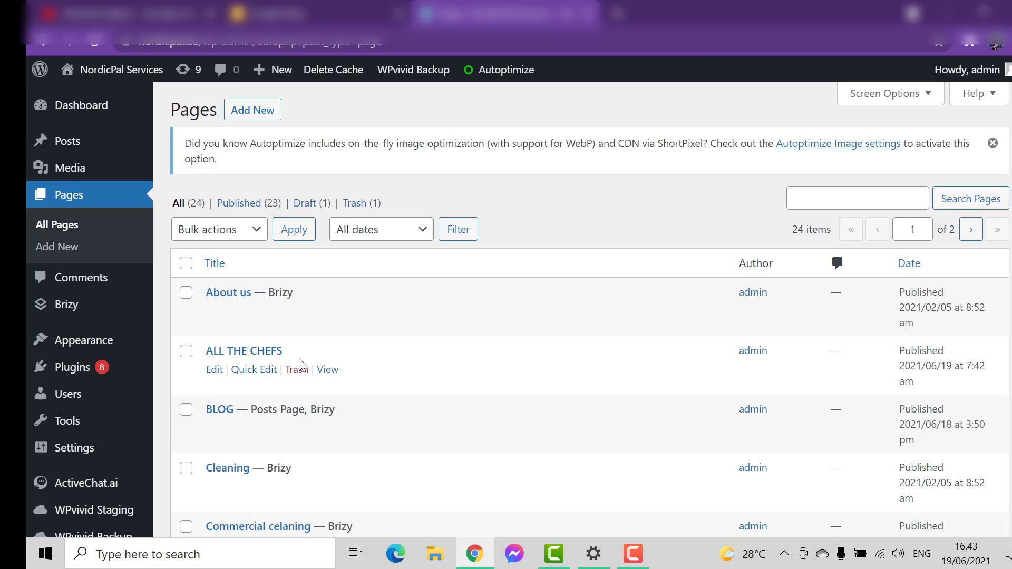
scroll(433, 353, down, 3)
scroll(372, 319, up, 3)
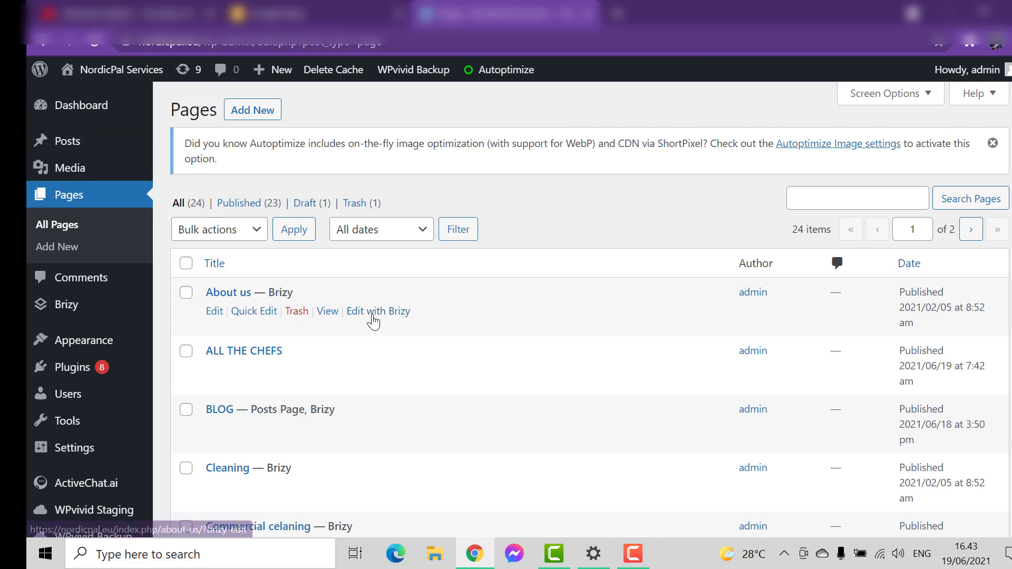
scroll(378, 327, down, 2)
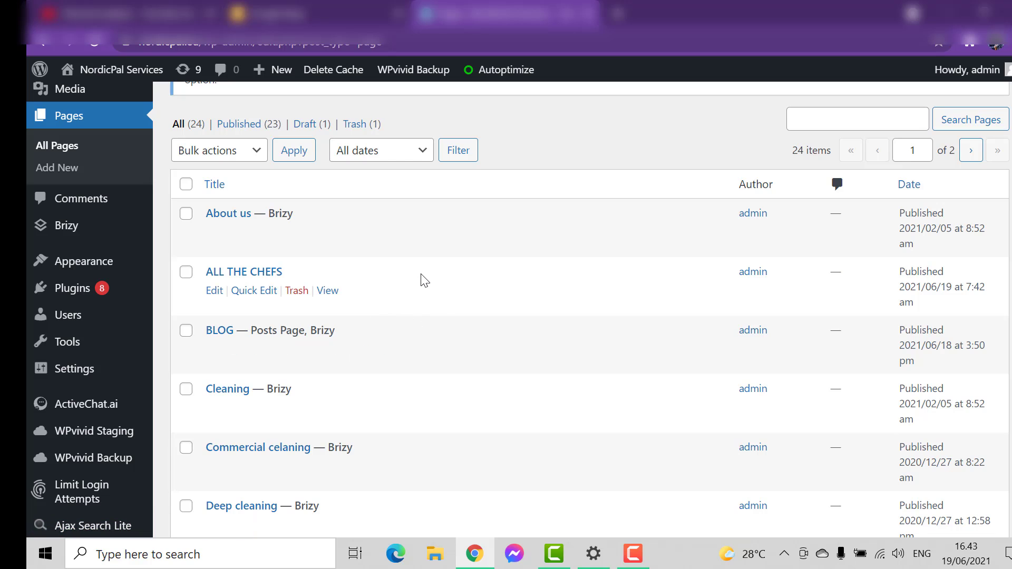
click(214, 292)
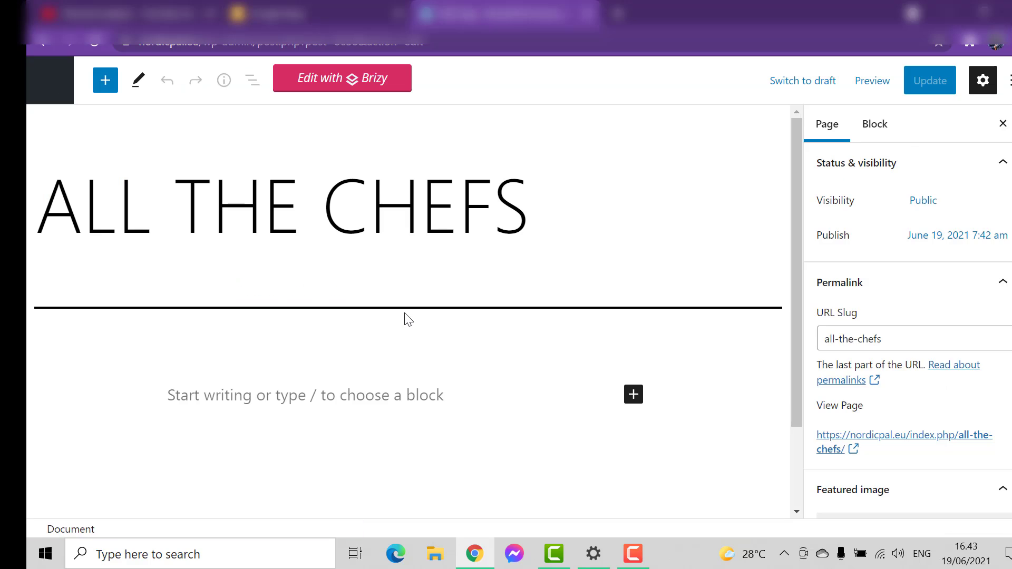
Remove the word ALL from the page title so it reads THE CHEFS, and update the page
click(536, 224)
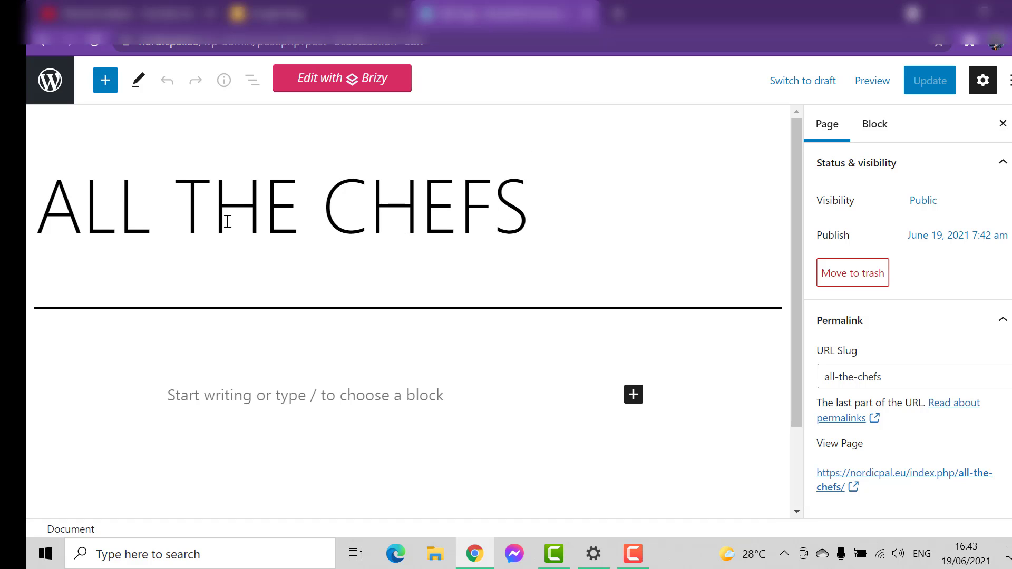
click(194, 199)
click(183, 199)
key(BackSpace)
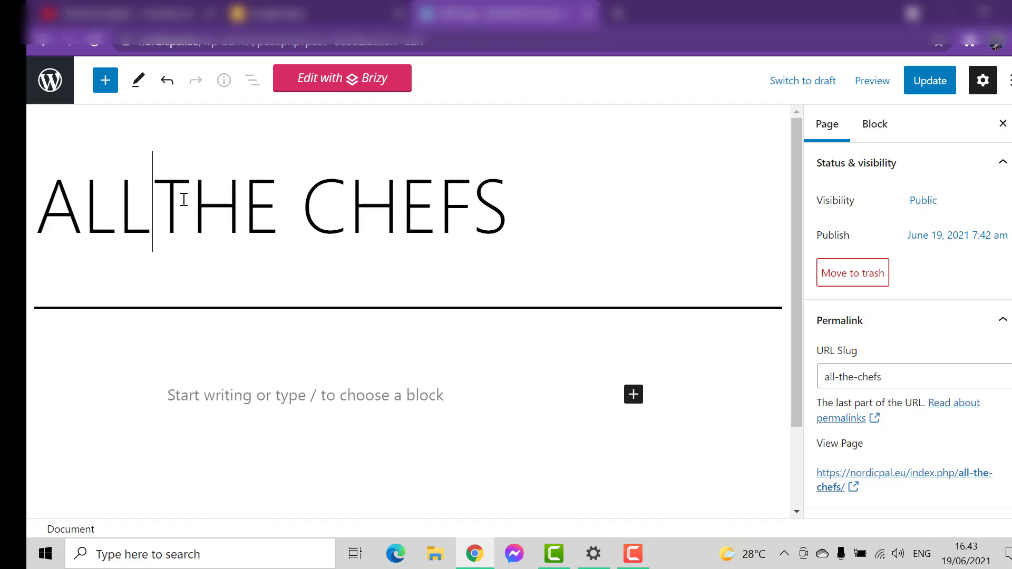
key(BackSpace)
key(BackSpace)
key(BackSpace)
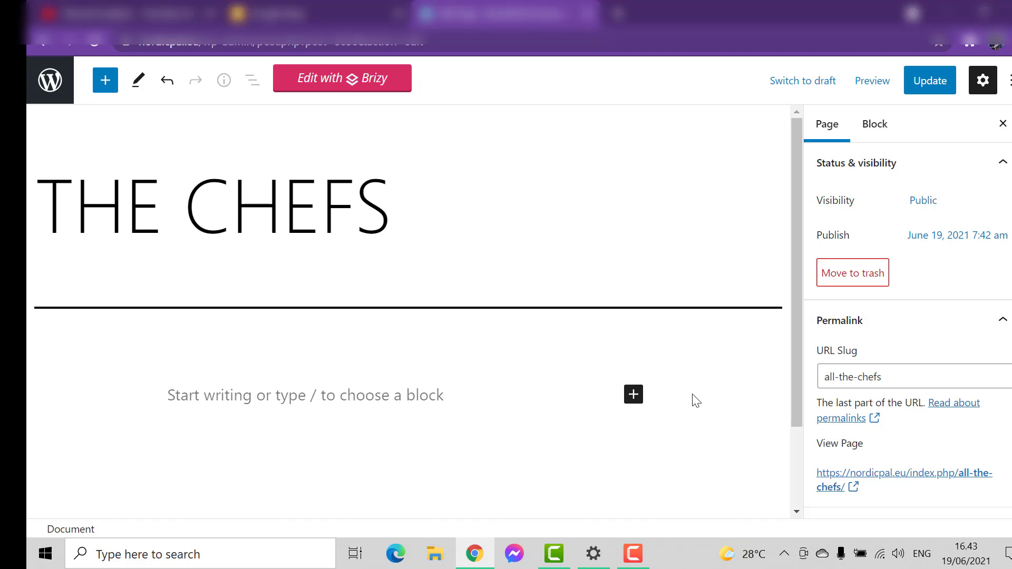
scroll(671, 406, down, 2)
scroll(666, 403, up, 2)
click(929, 81)
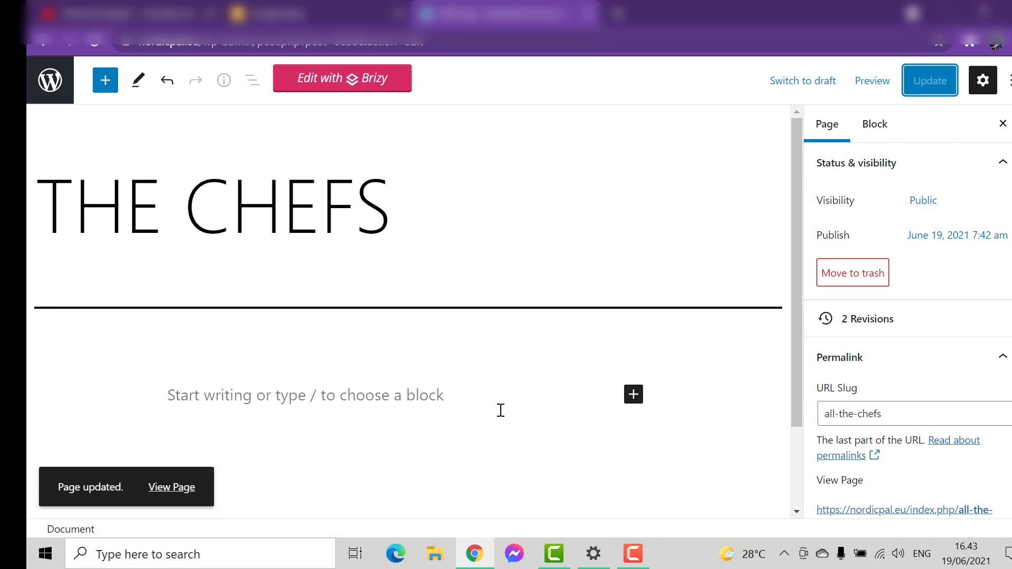
Return to the pages list and find the THE CHEFS page in its second set of entries
scroll(500, 410, down, 2)
scroll(499, 409, up, 2)
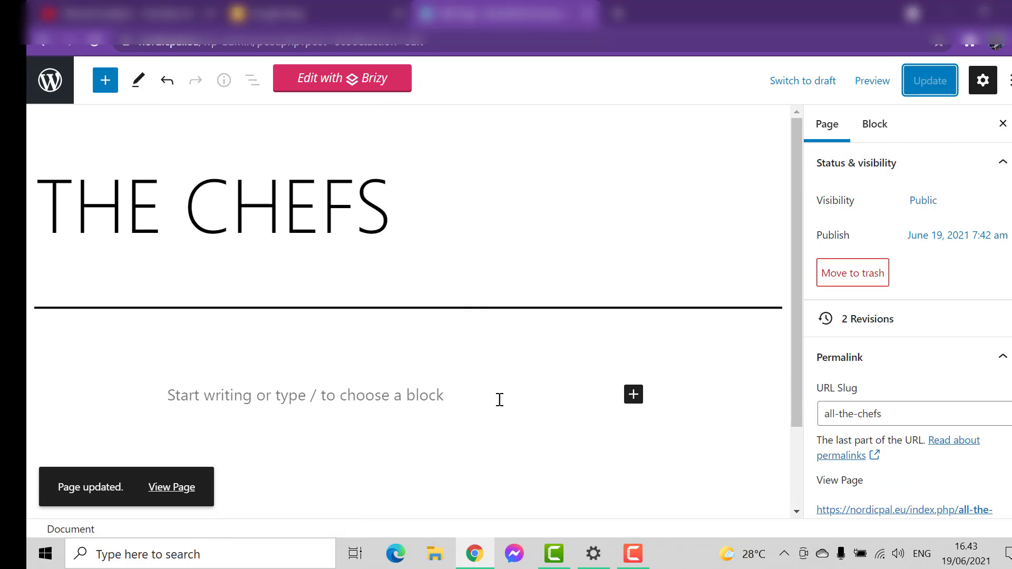
click(66, 75)
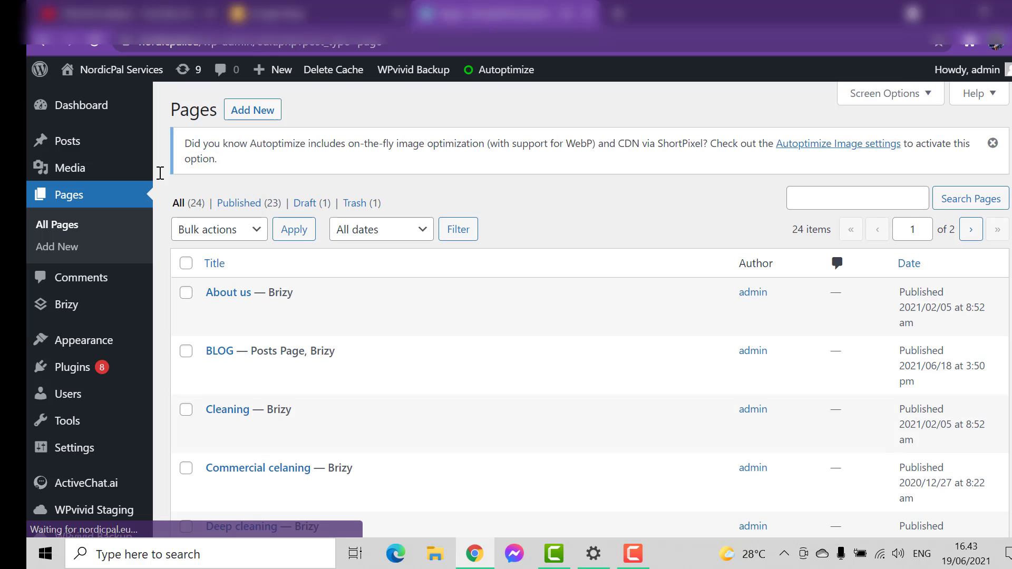
scroll(328, 350, down, 10)
scroll(332, 357, down, 6)
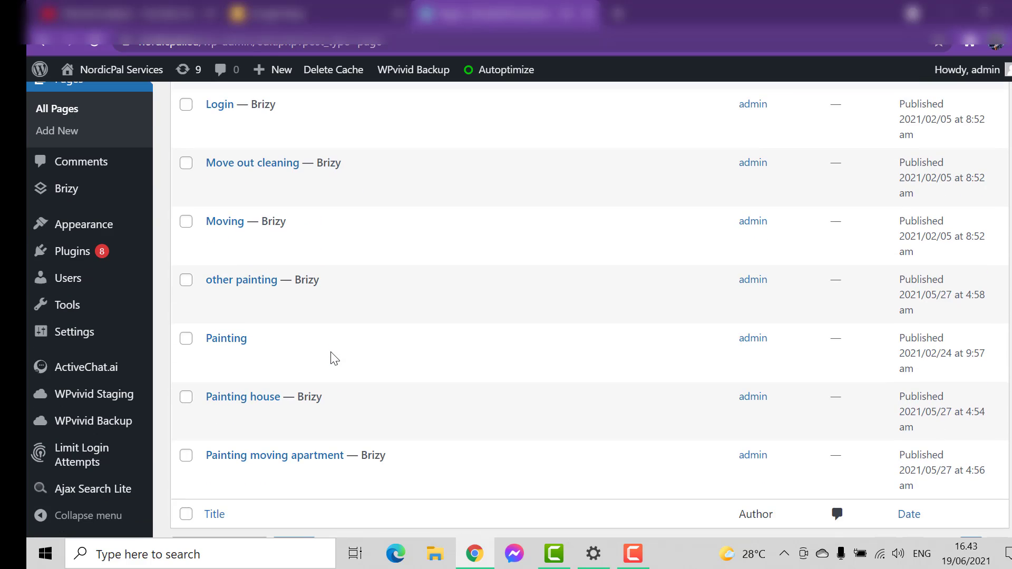
scroll(451, 308, up, 3)
scroll(451, 310, up, 4)
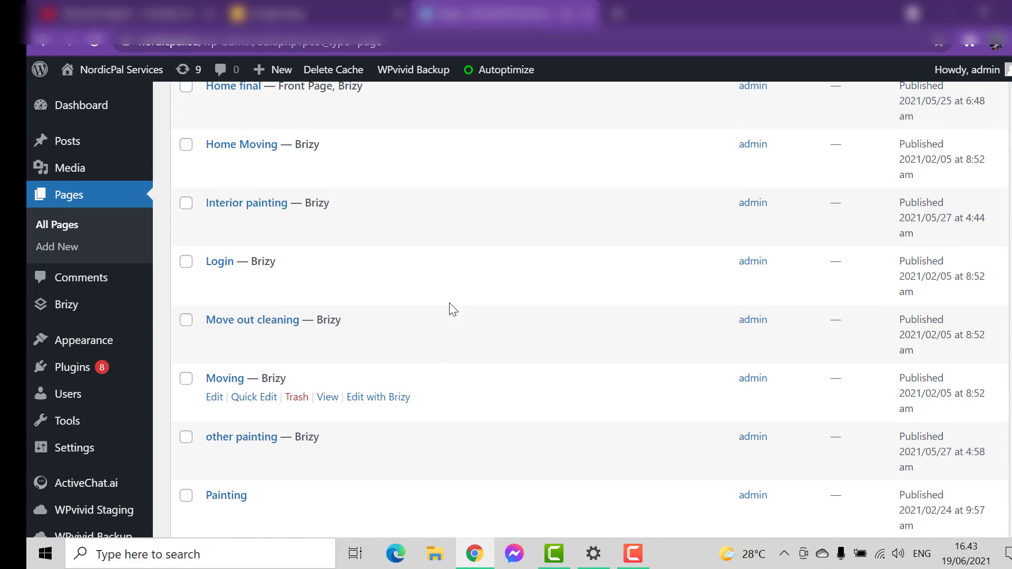
scroll(403, 347, down, 7)
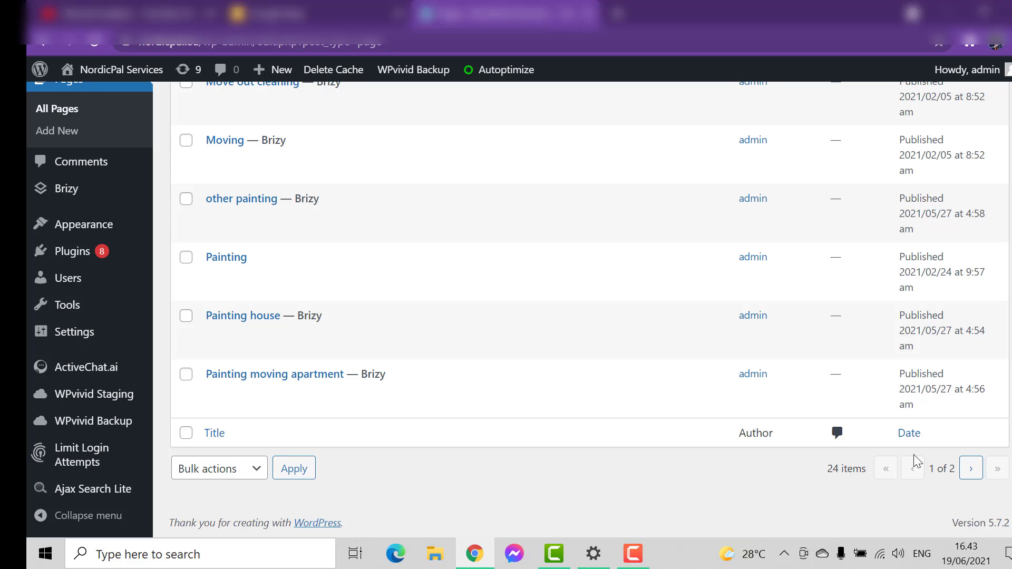
click(966, 473)
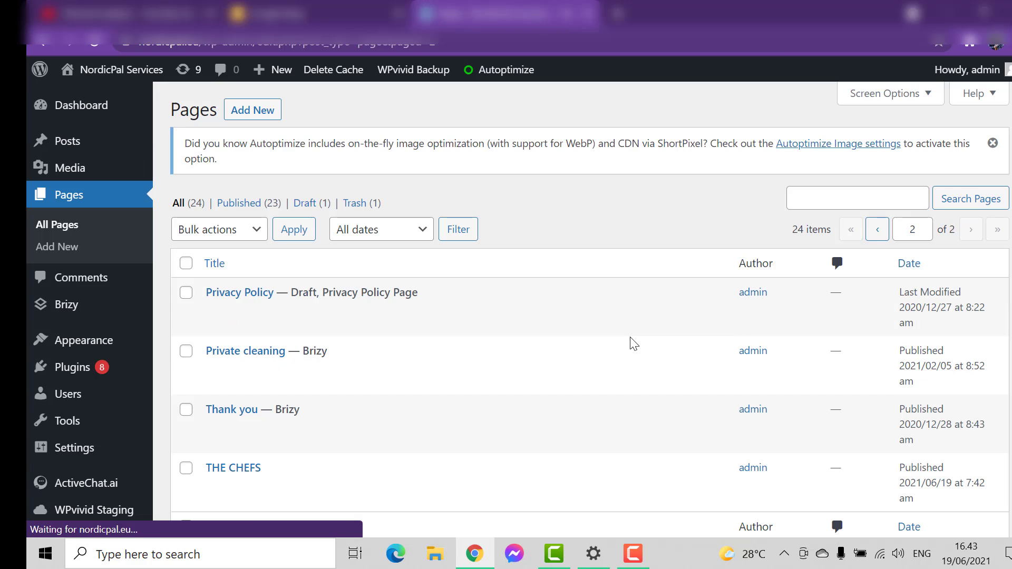
scroll(630, 343, down, 3)
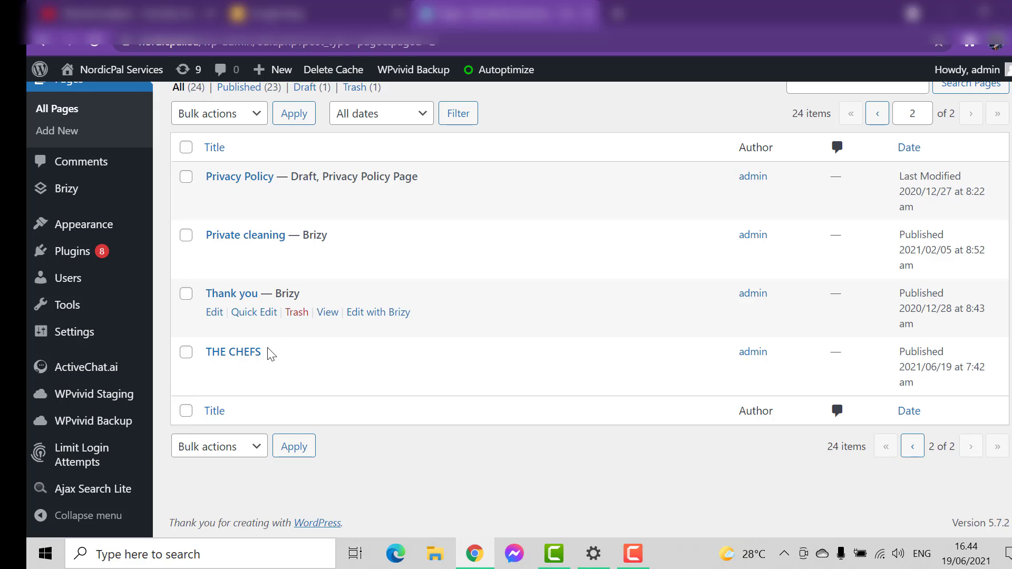
Use Quick Edit on the THE CHEFS page to delete the leading "all" from its slug, and update it
click(259, 371)
scroll(506, 285, down, 2)
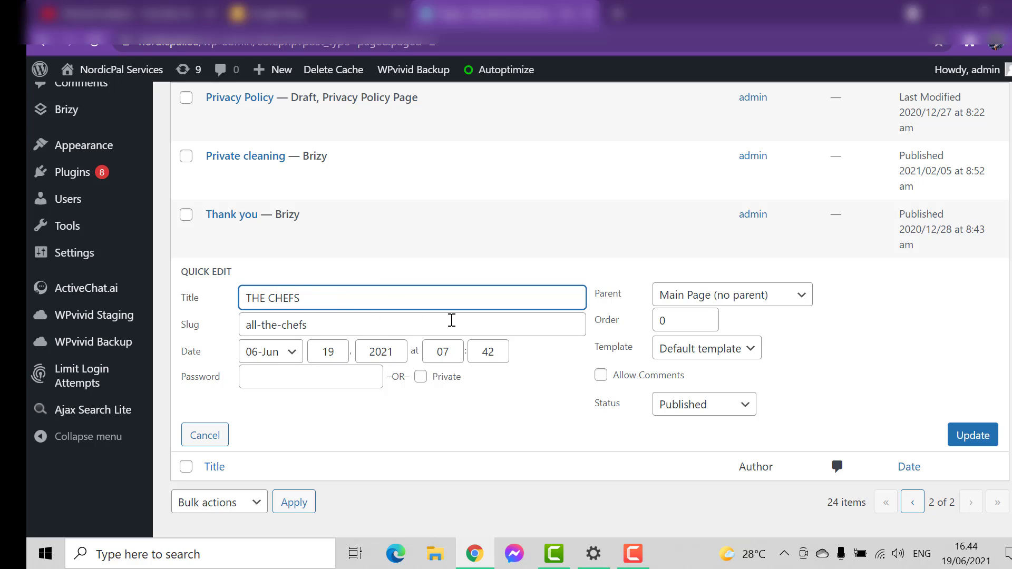
click(248, 327)
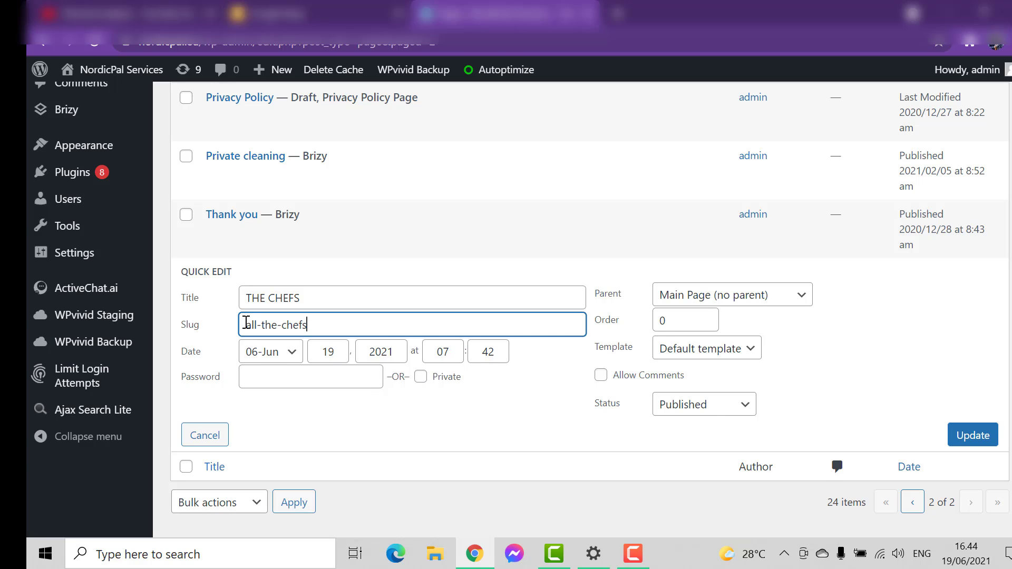
click(265, 325)
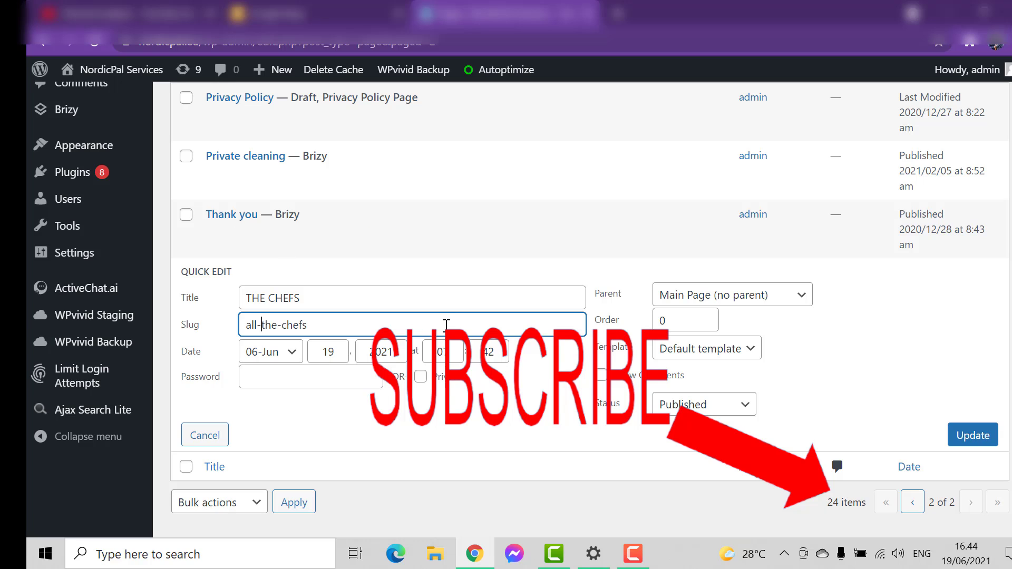
key(BackSpace)
key(BackSpace)
key(BackSpace)
key(BackSpace)
click(964, 435)
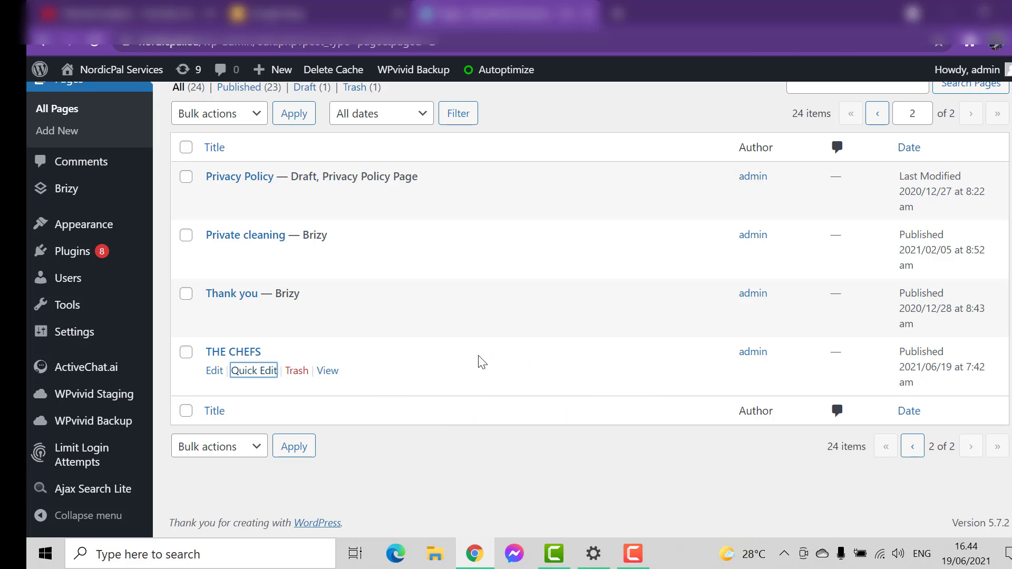
scroll(481, 357, up, 2)
scroll(480, 357, down, 2)
scroll(481, 357, up, 2)
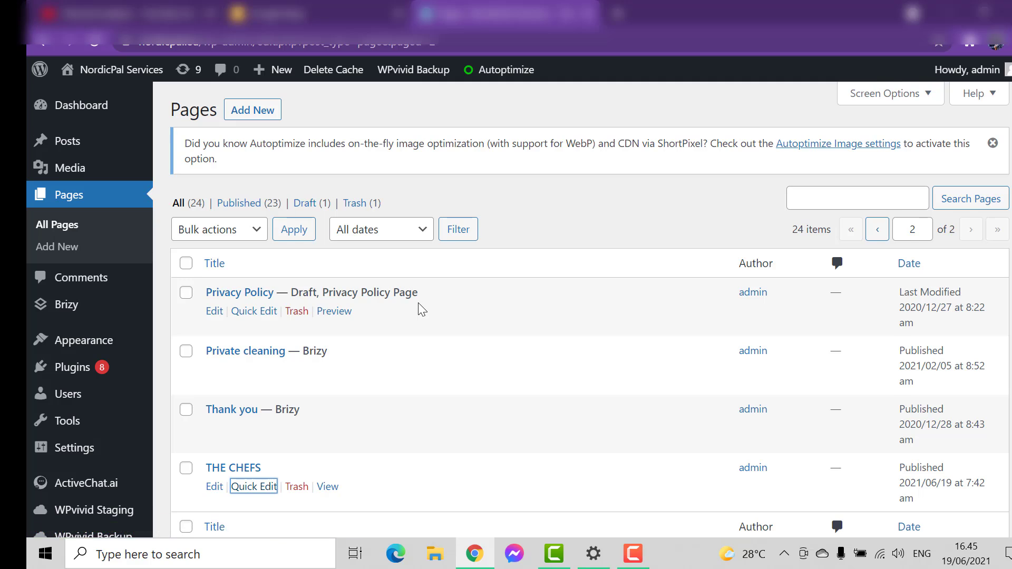
scroll(419, 310, down, 2)
Add another new page and title it FOOD
scroll(421, 310, up, 2)
click(258, 110)
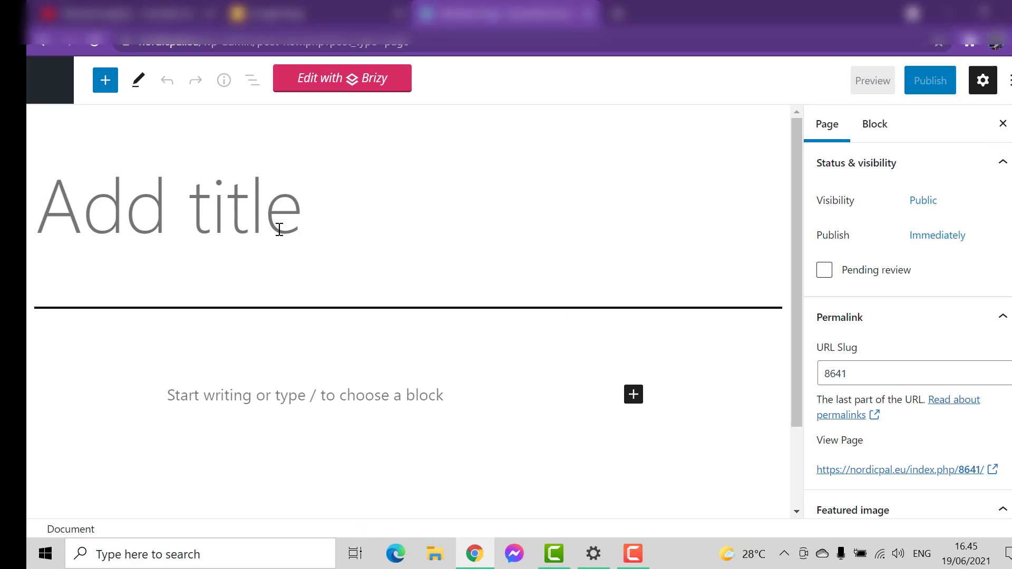
text(F)
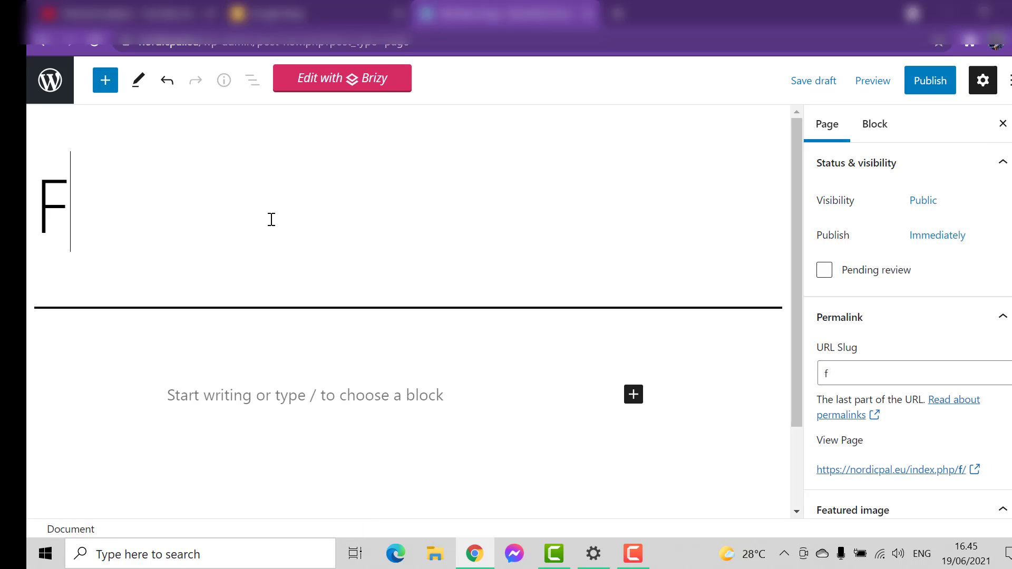
text(OOD)
scroll(907, 316, down, 1)
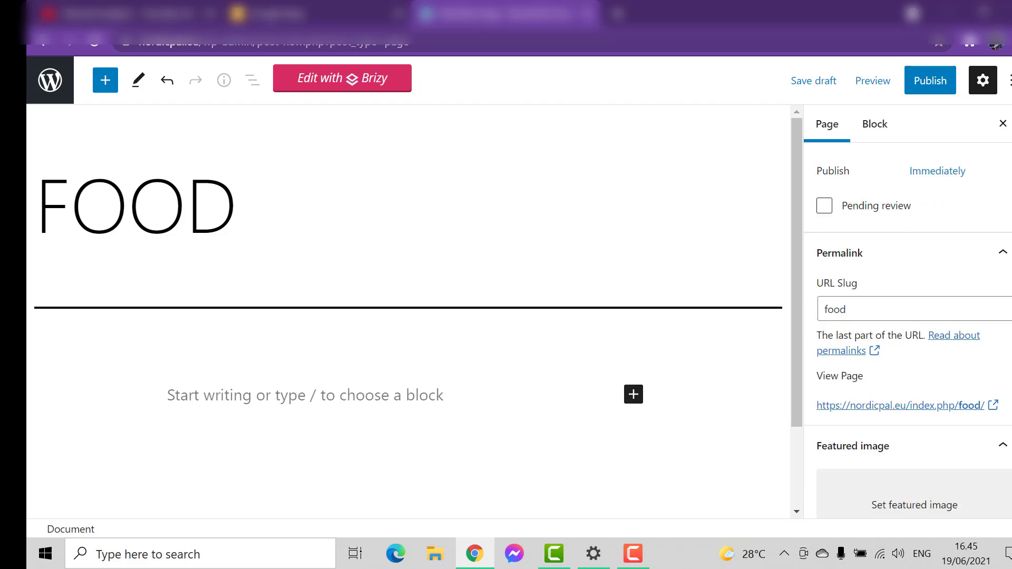
Replace the FOOD page's URL slug with STREET in the permalink settings
scroll(915, 158, down, 2)
scroll(924, 354, down, 4)
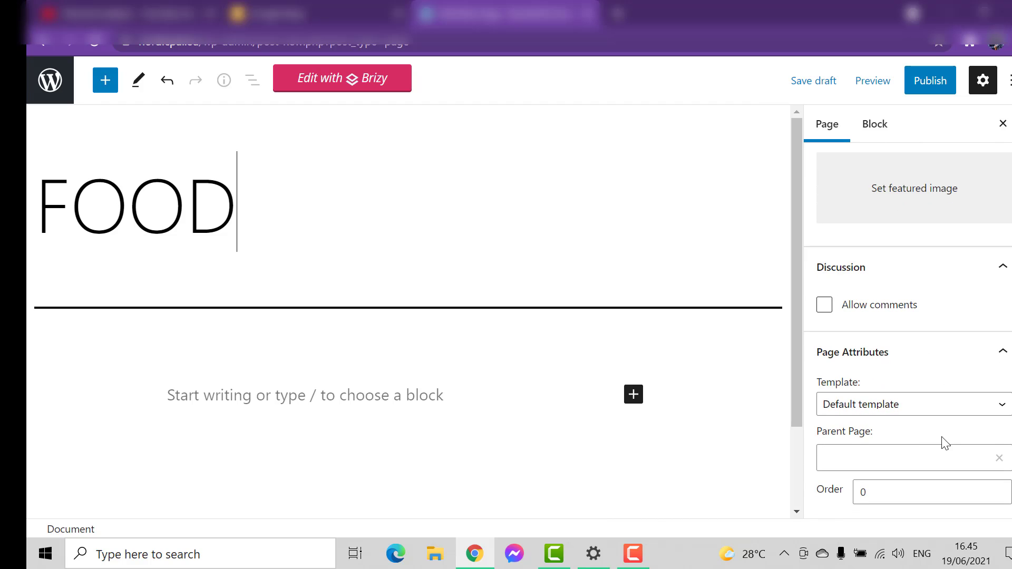
scroll(864, 429, up, 5)
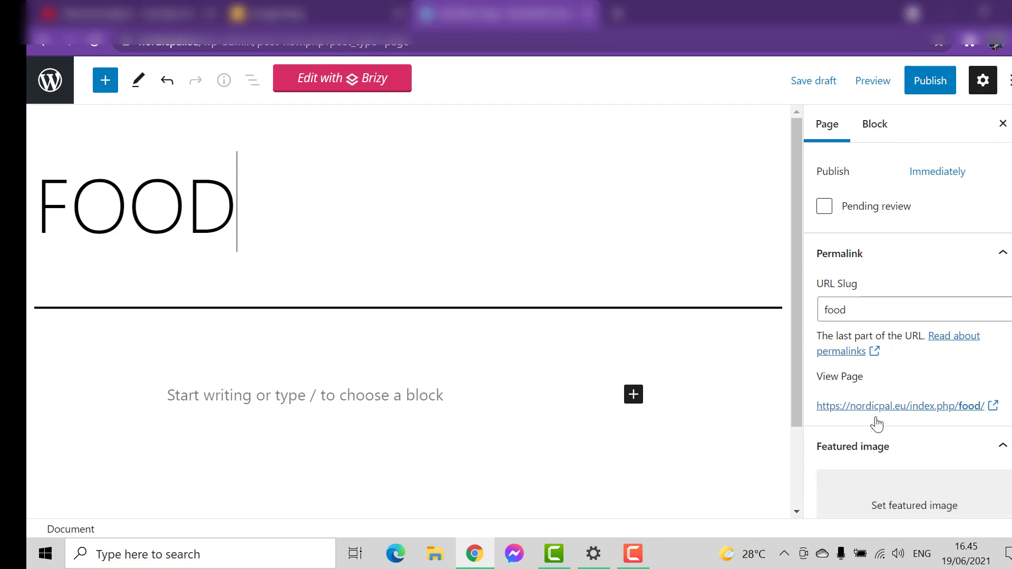
scroll(877, 423, up, 1)
click(874, 381)
key(BackSpace)
key(BackSpace)
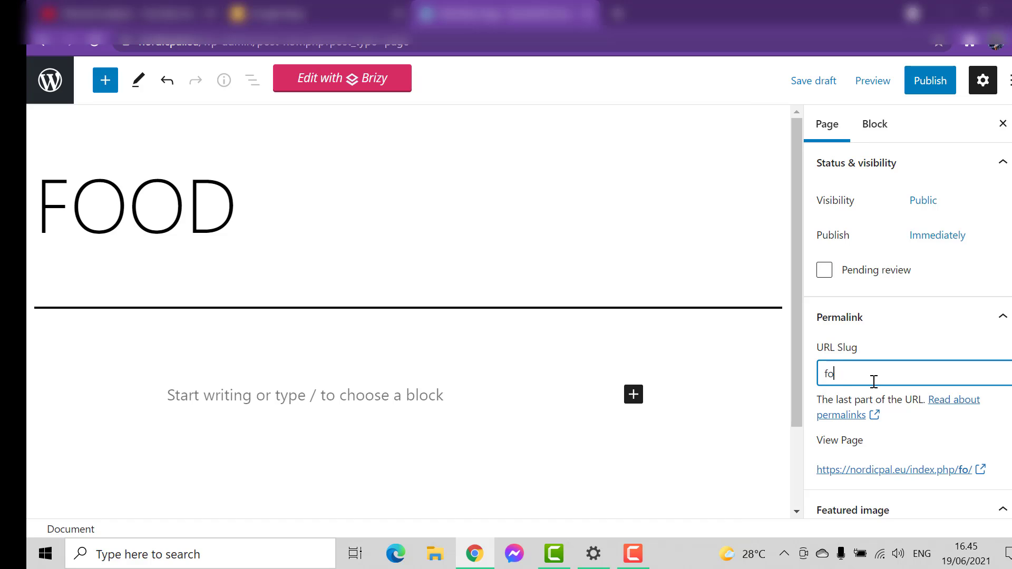
key(BackSpace)
key(BackSpace)
text(STE)
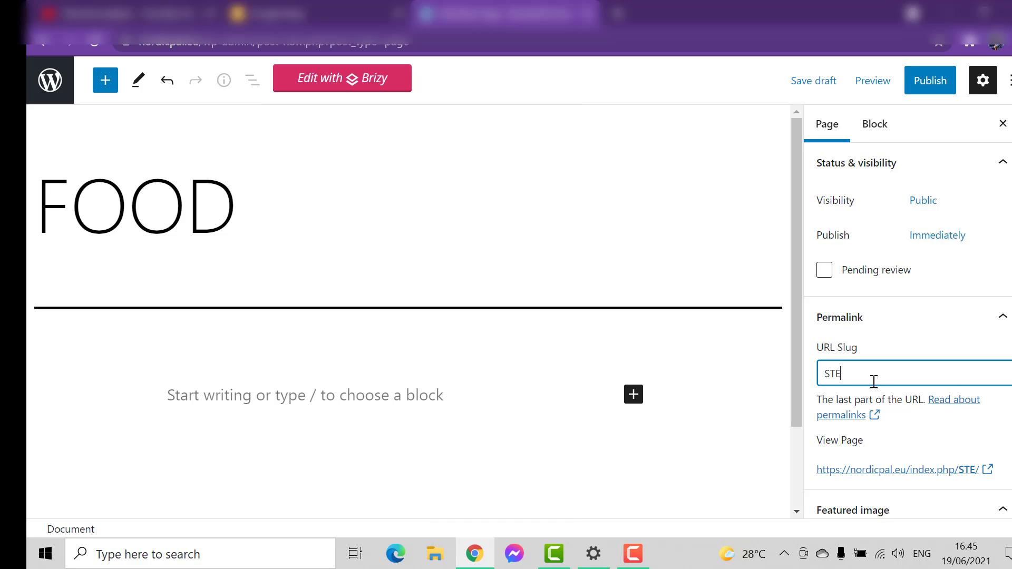
key(BackSpace)
text(REET)
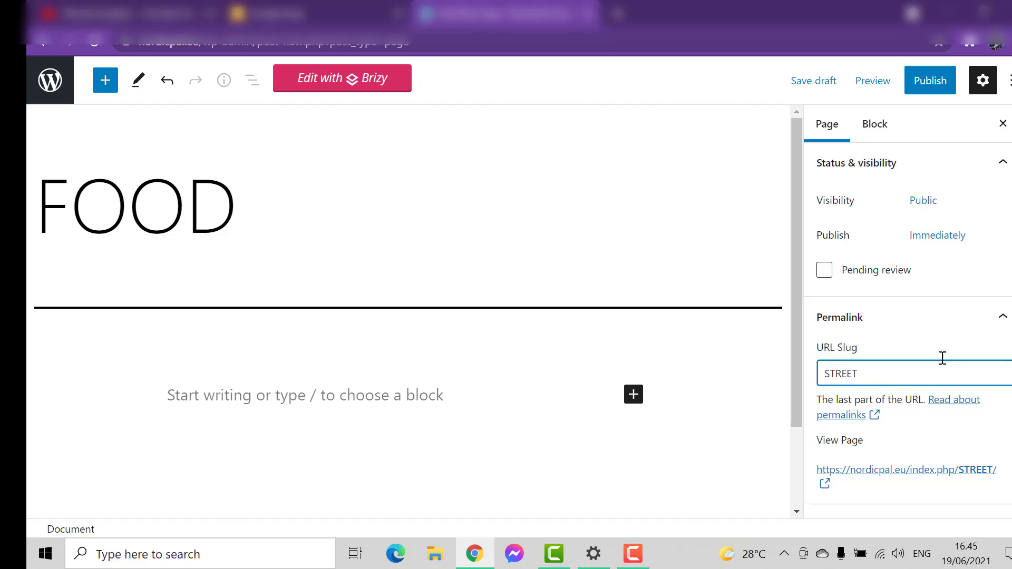
Look over the empty paragraph block's settings and return to the URL slug in the page settings
scroll(869, 308, down, 5)
drag(870, 302, 869, 416)
scroll(870, 424, up, 2)
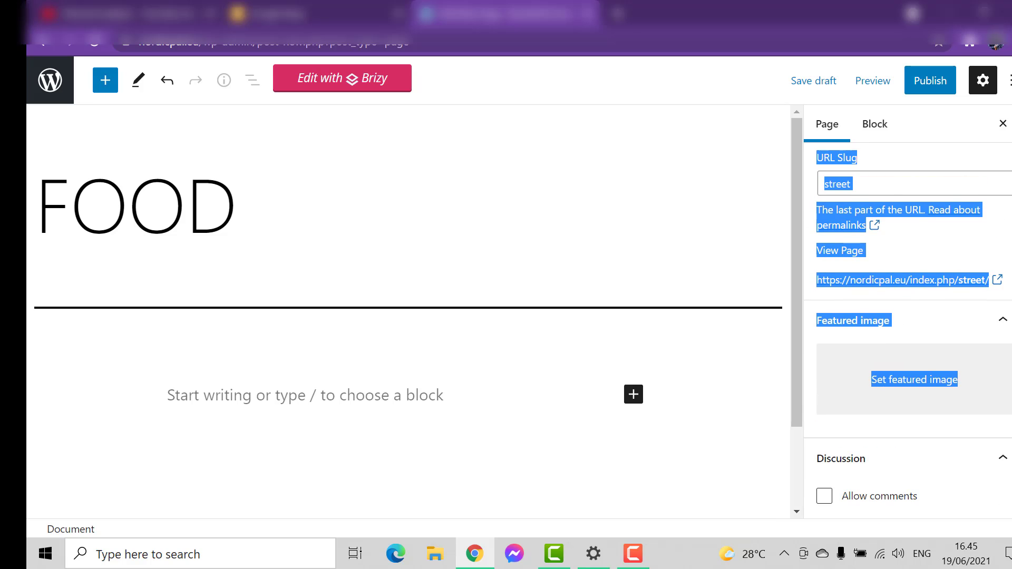
click(590, 391)
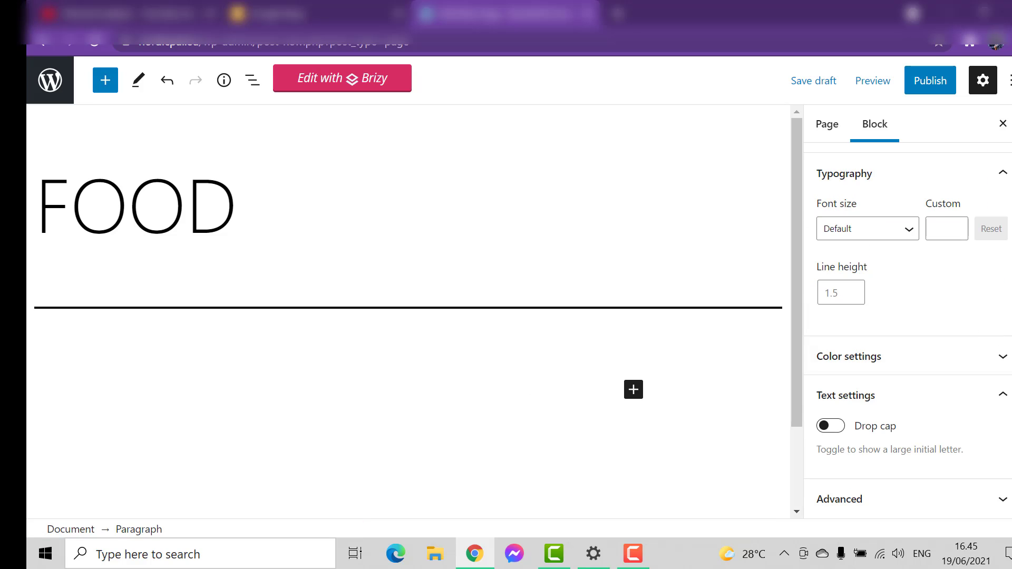
scroll(915, 327, down, 2)
scroll(915, 327, up, 2)
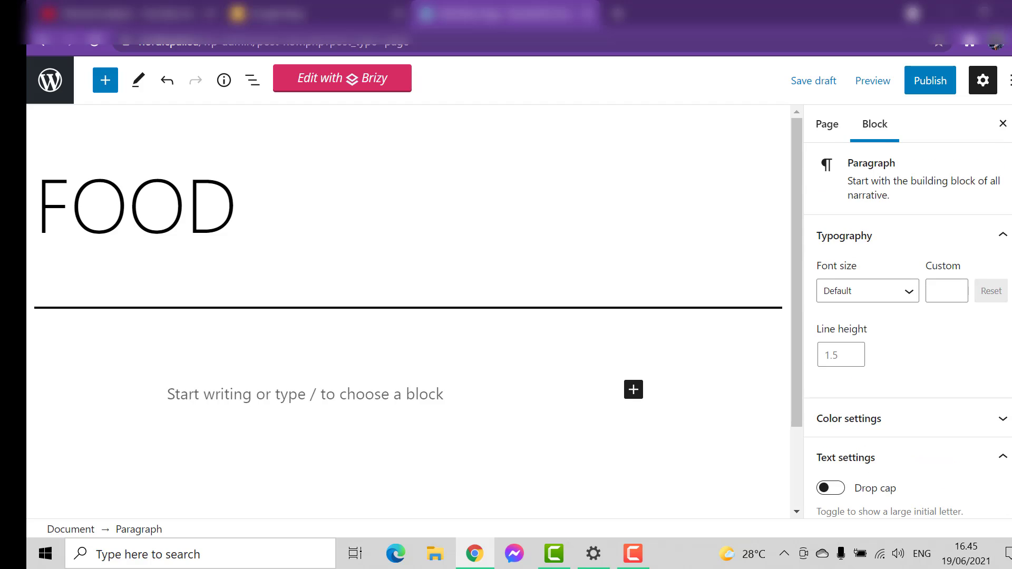
click(826, 132)
scroll(876, 361, down, 2)
click(876, 294)
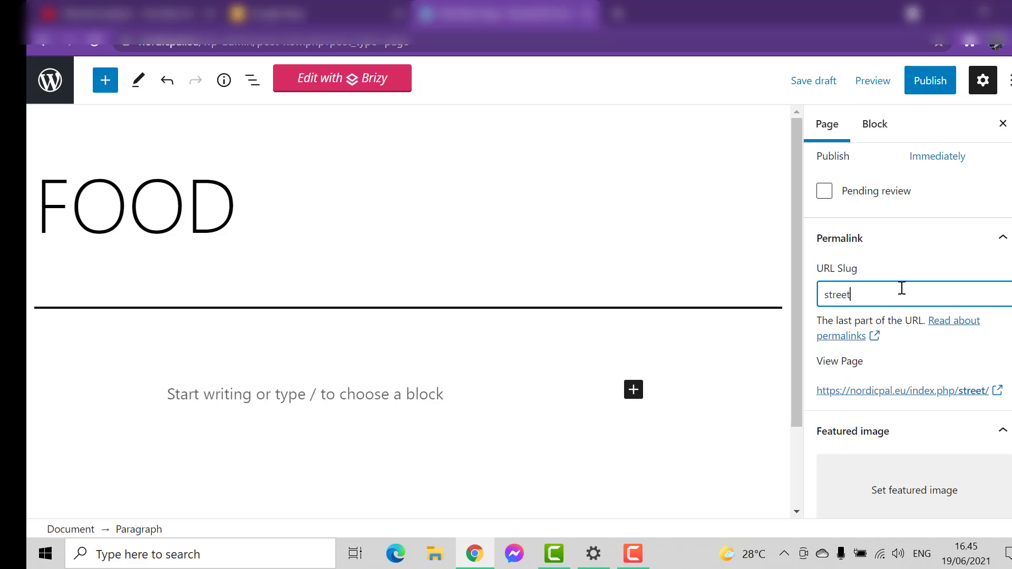
Set the aerial beach photo with palm trees and a seaplane from the media library as the page's featured image
scroll(910, 283, down, 3)
click(905, 341)
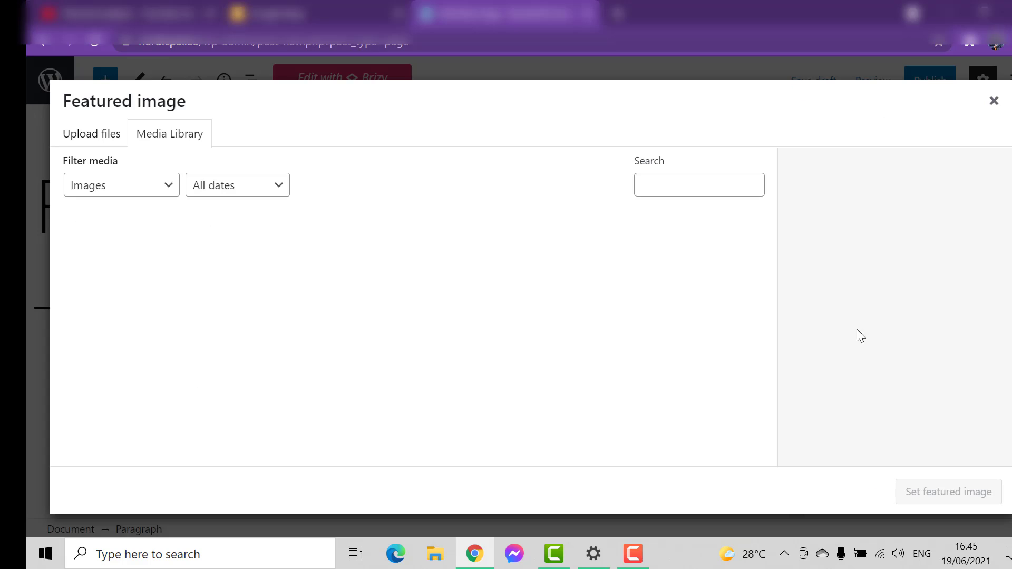
scroll(508, 352, down, 10)
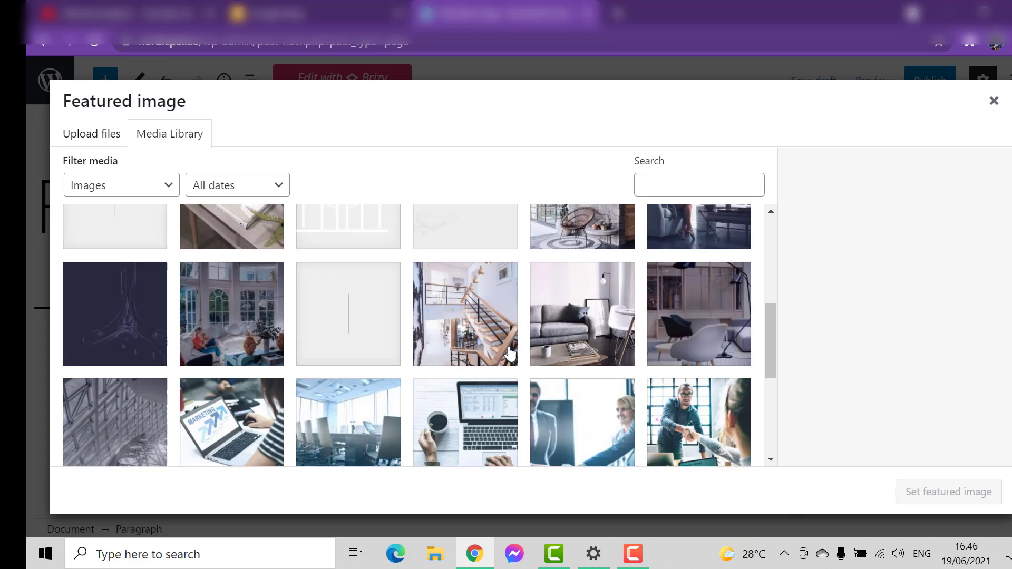
scroll(510, 354, up, 4)
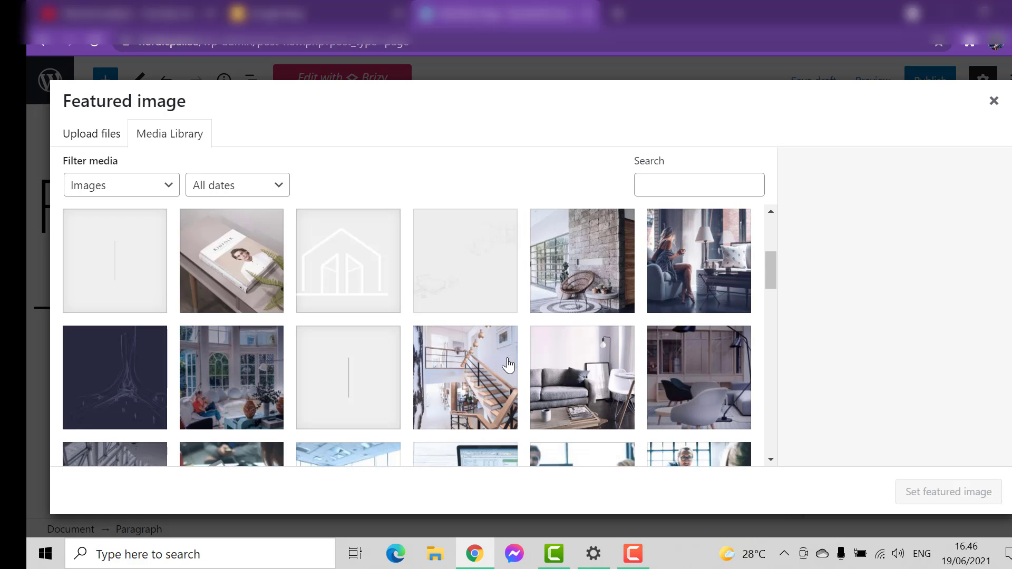
scroll(510, 355, down, 6)
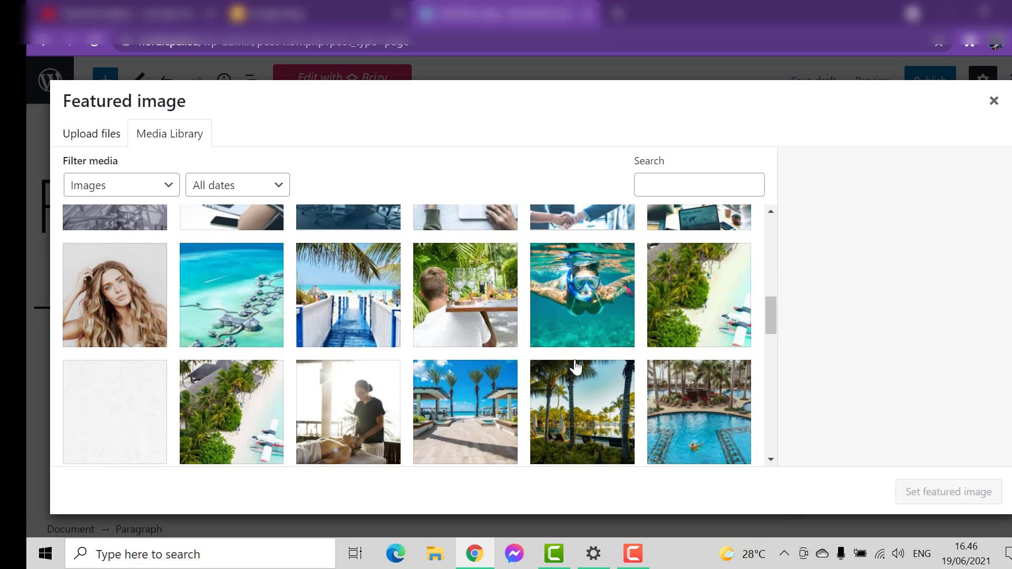
scroll(564, 366, down, 5)
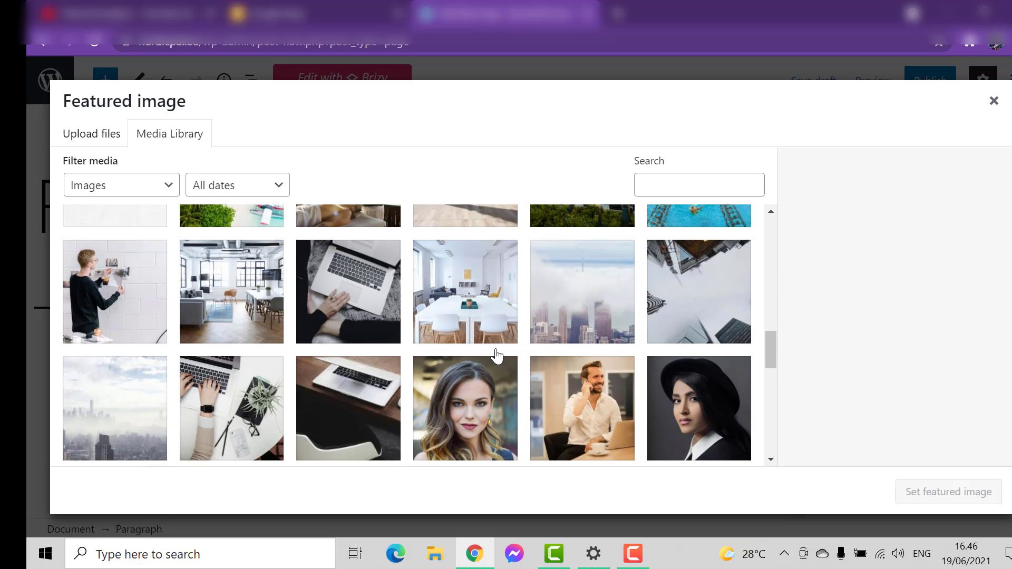
scroll(553, 337, down, 6)
scroll(594, 321, down, 3)
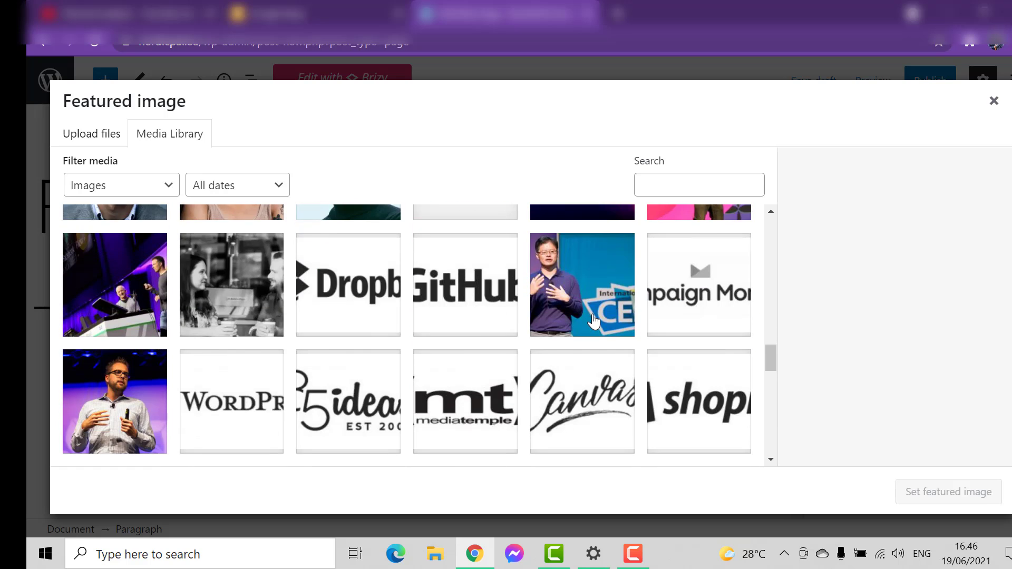
scroll(590, 322, up, 14)
click(259, 352)
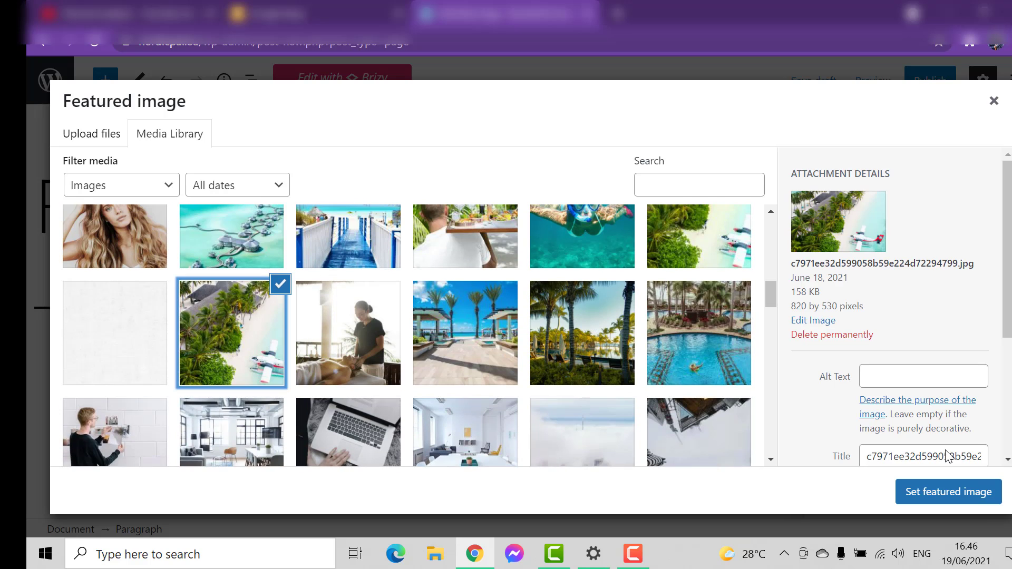
click(951, 493)
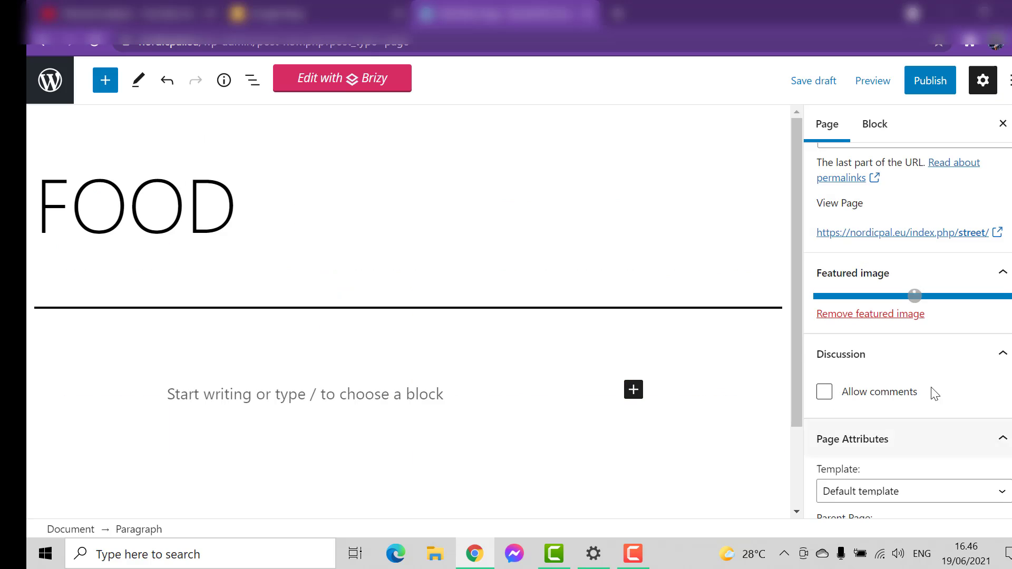
Review the page's featured image, discussion and page attributes settings
scroll(914, 340, down, 1)
scroll(850, 389, down, 3)
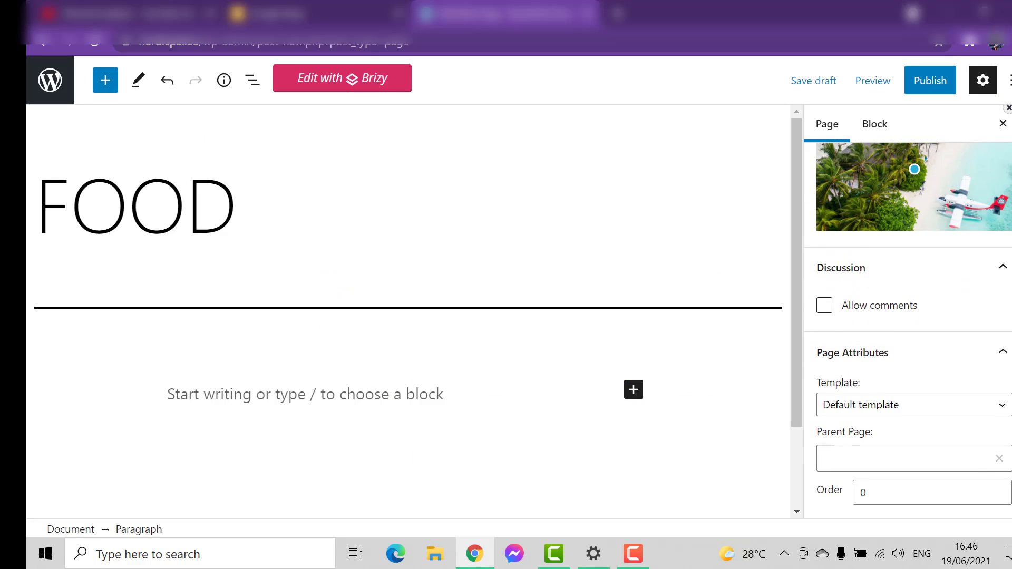
scroll(849, 389, up, 3)
scroll(639, 372, down, 3)
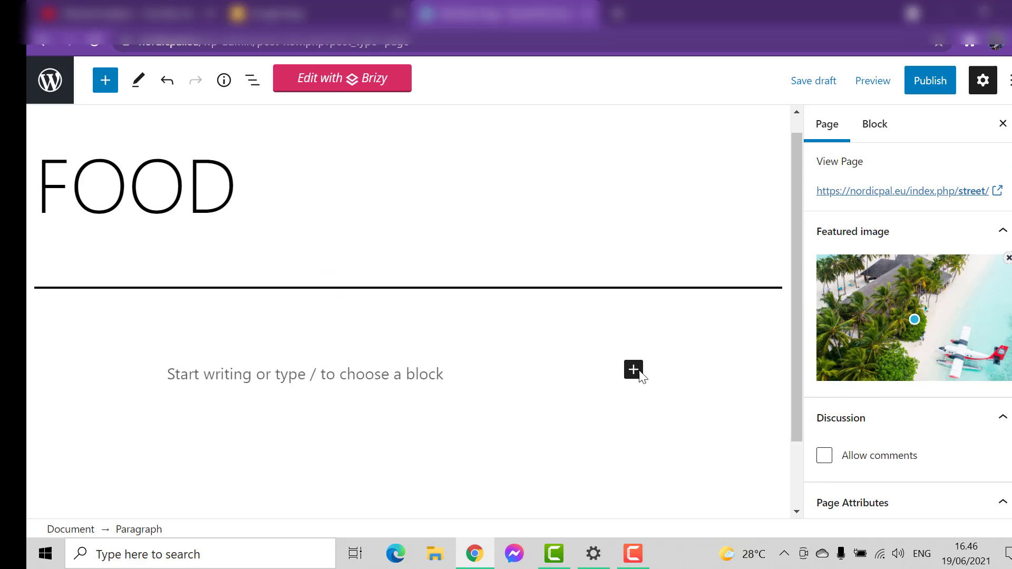
scroll(638, 372, up, 3)
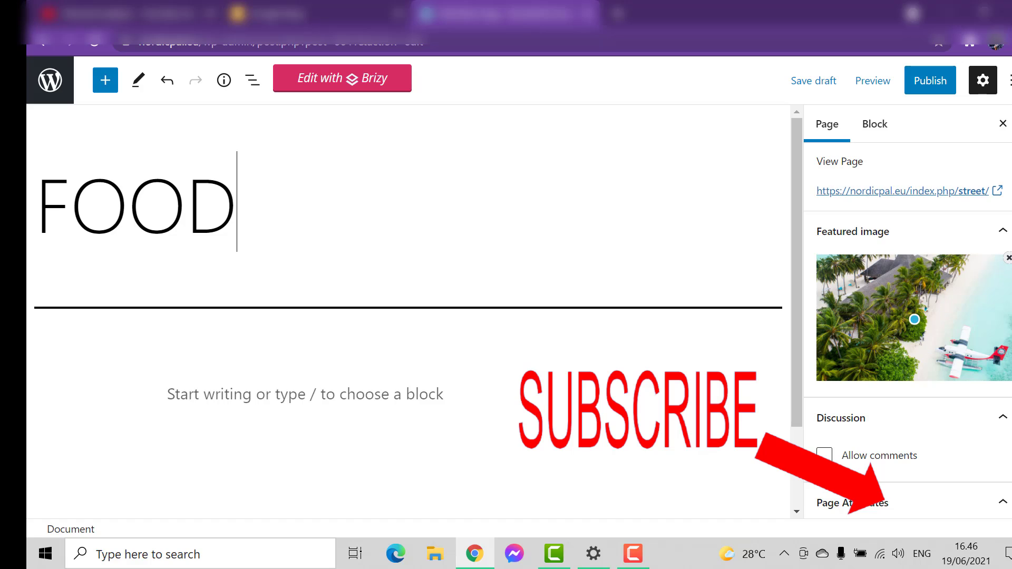
scroll(896, 316, down, 3)
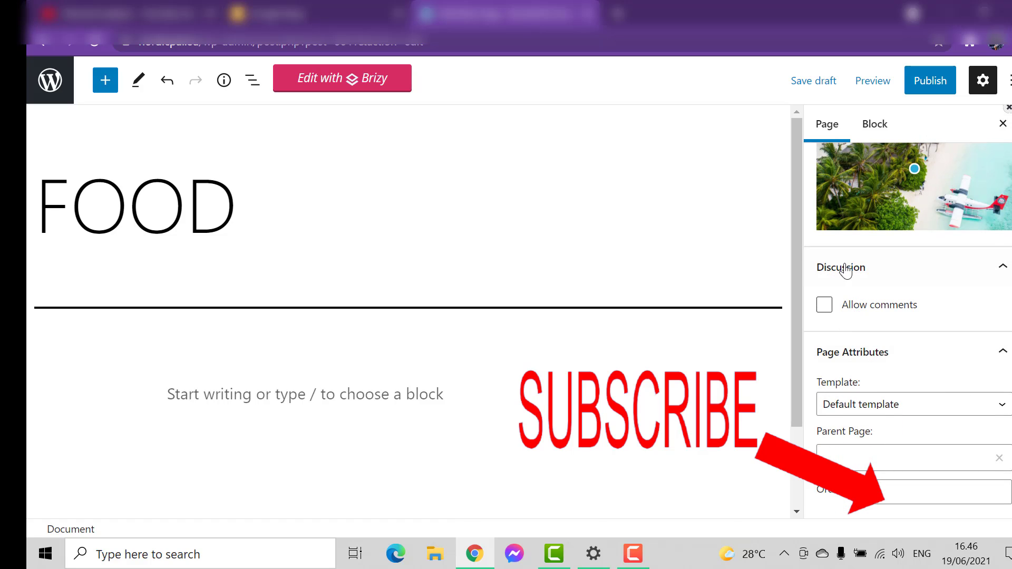
scroll(908, 331, up, 1)
scroll(908, 332, down, 1)
Toggle the Allow comments option and publish the FOOD page
click(825, 312)
click(825, 315)
click(825, 315)
drag(1011, 438, 1011, 205)
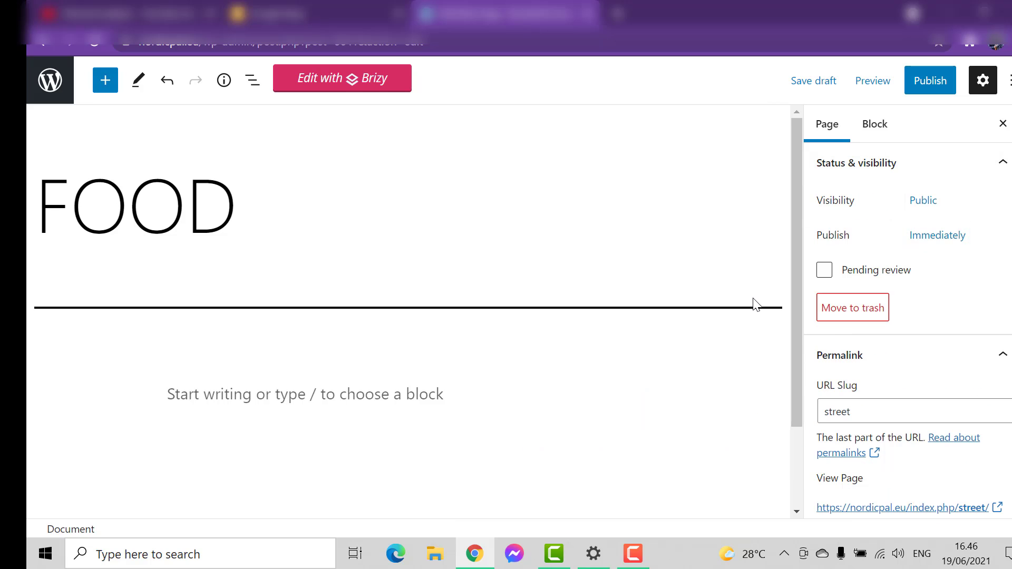
click(922, 82)
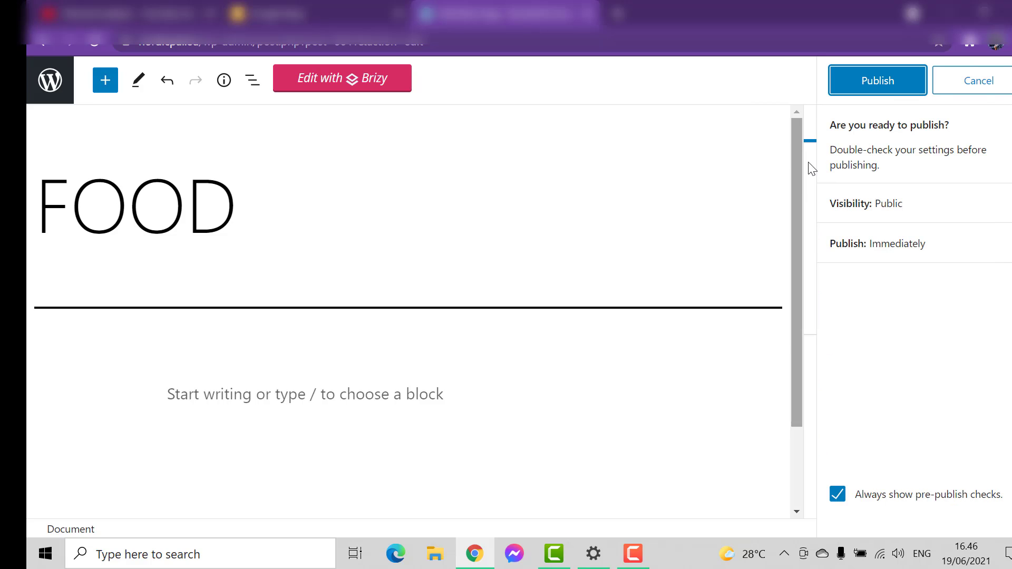
click(859, 84)
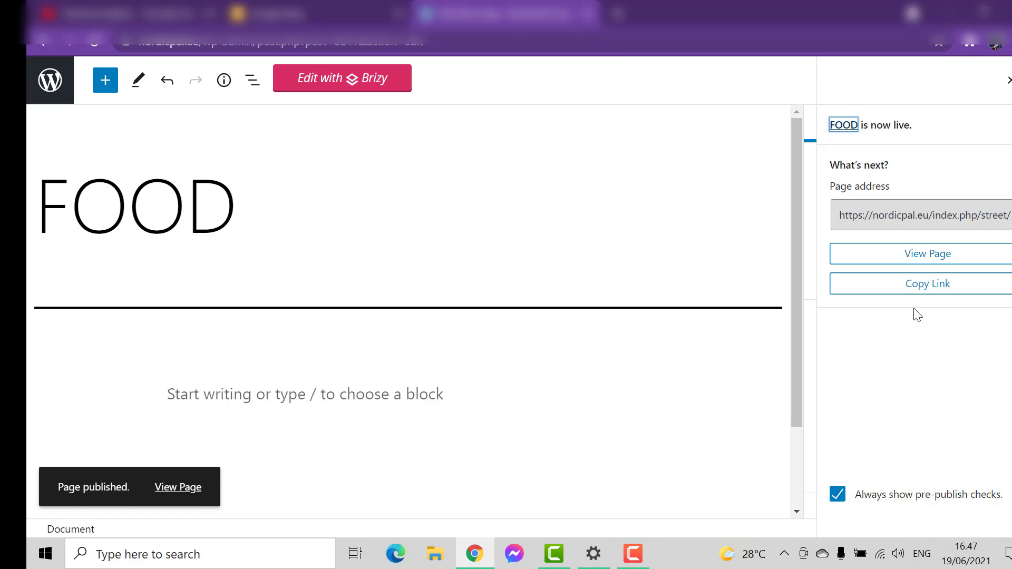
View the published FOOD page on the site and check its title, featured image and web address
click(918, 258)
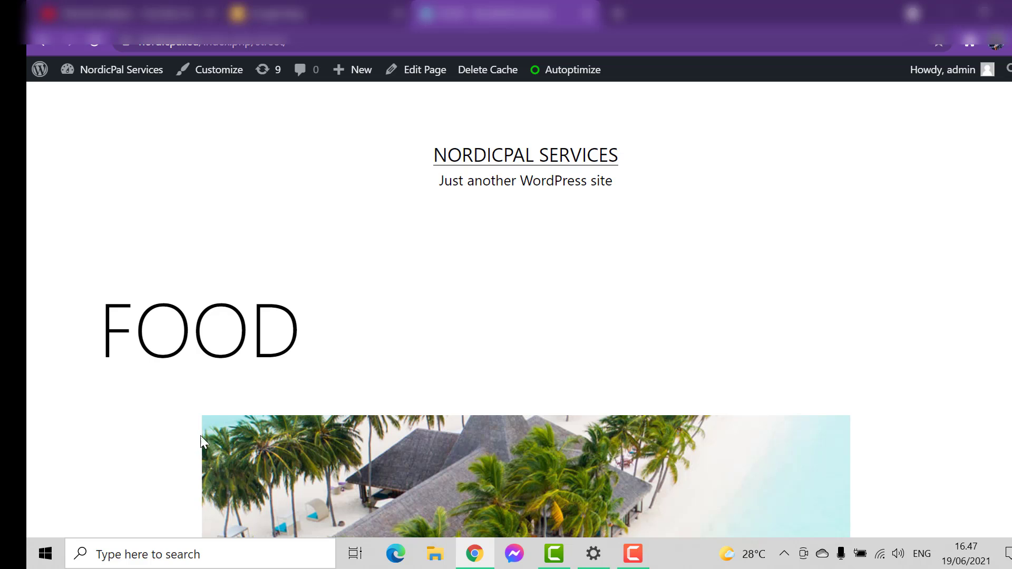
scroll(195, 322, down, 10)
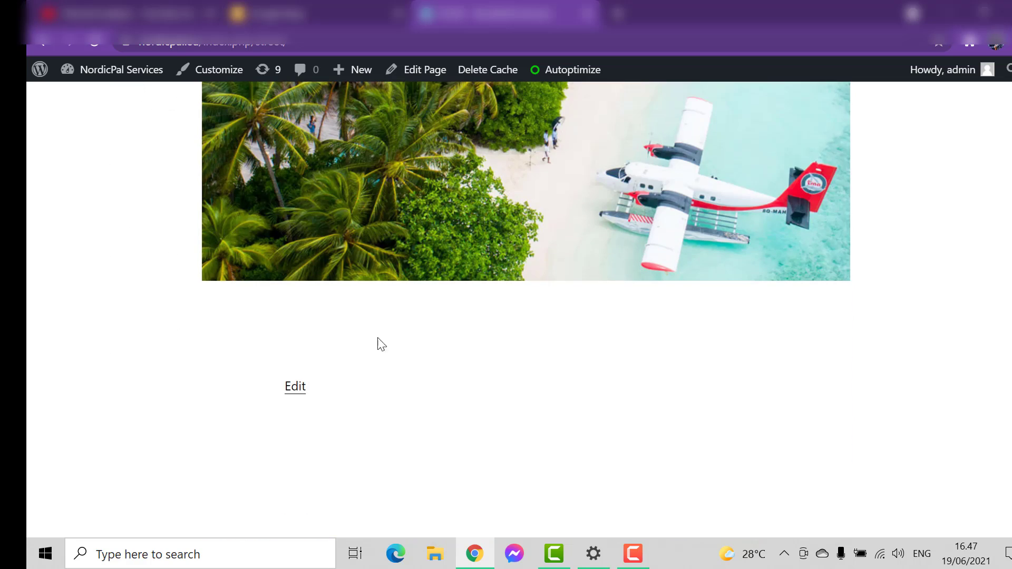
scroll(647, 234, up, 5)
scroll(601, 309, up, 4)
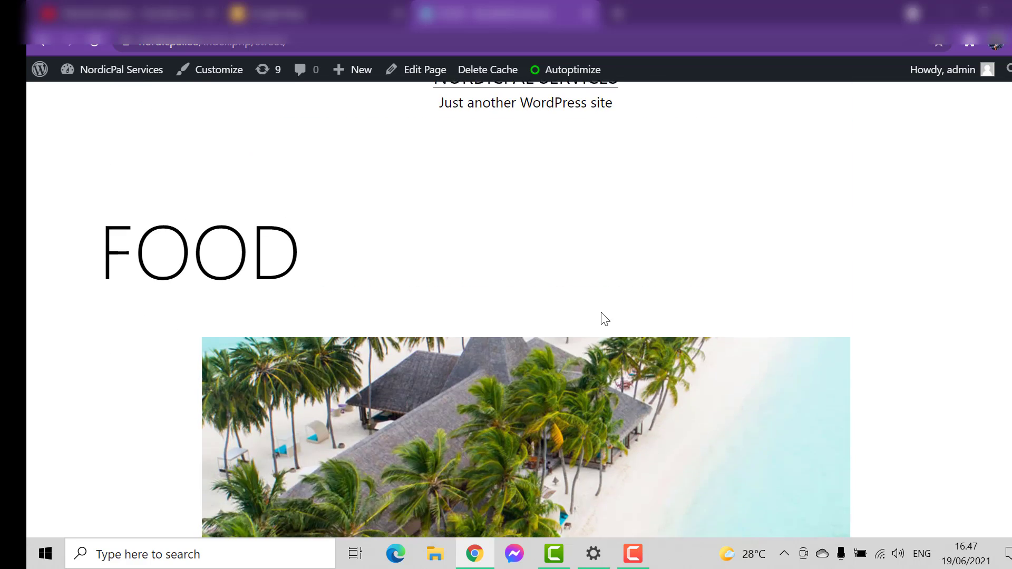
scroll(601, 318, down, 4)
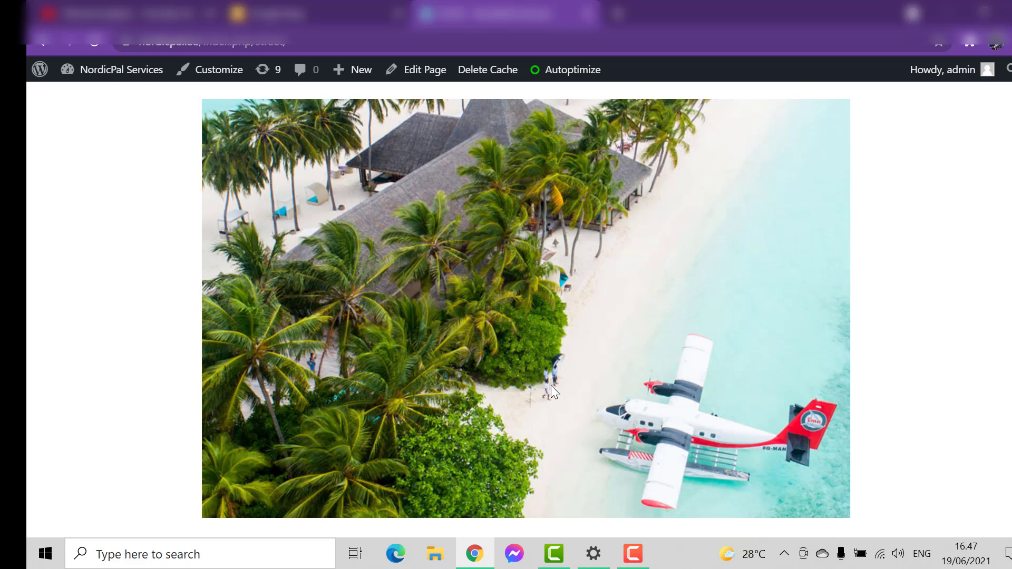
scroll(551, 385, down, 2)
scroll(928, 336, up, 5)
scroll(929, 336, up, 2)
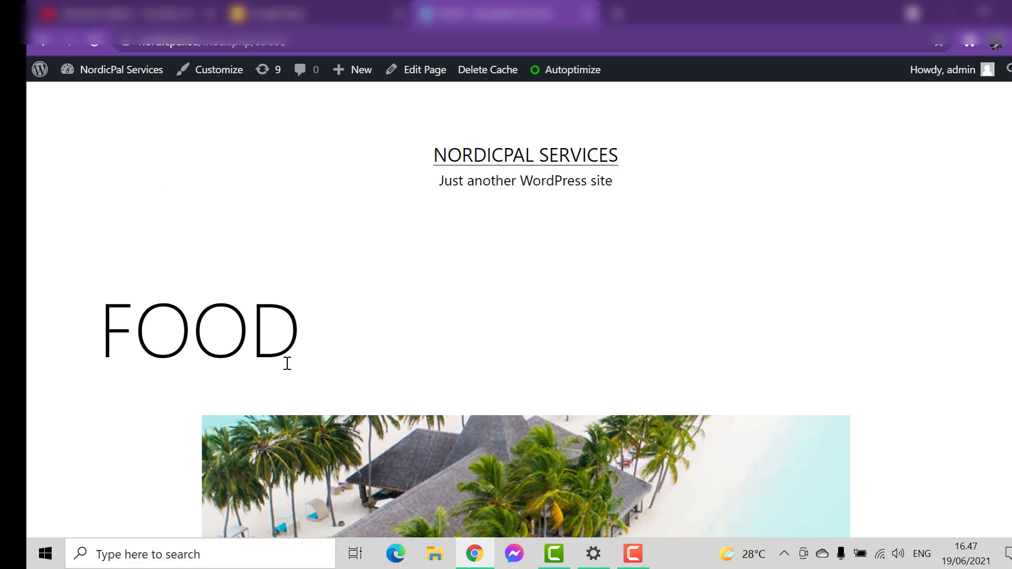
scroll(287, 364, down, 2)
scroll(227, 291, up, 2)
click(269, 47)
click(273, 44)
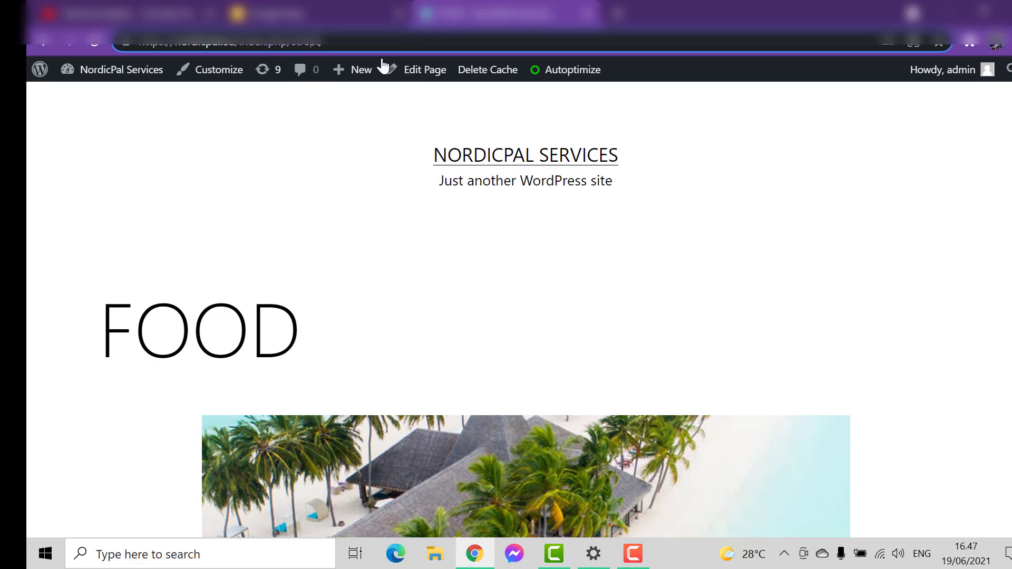
click(829, 173)
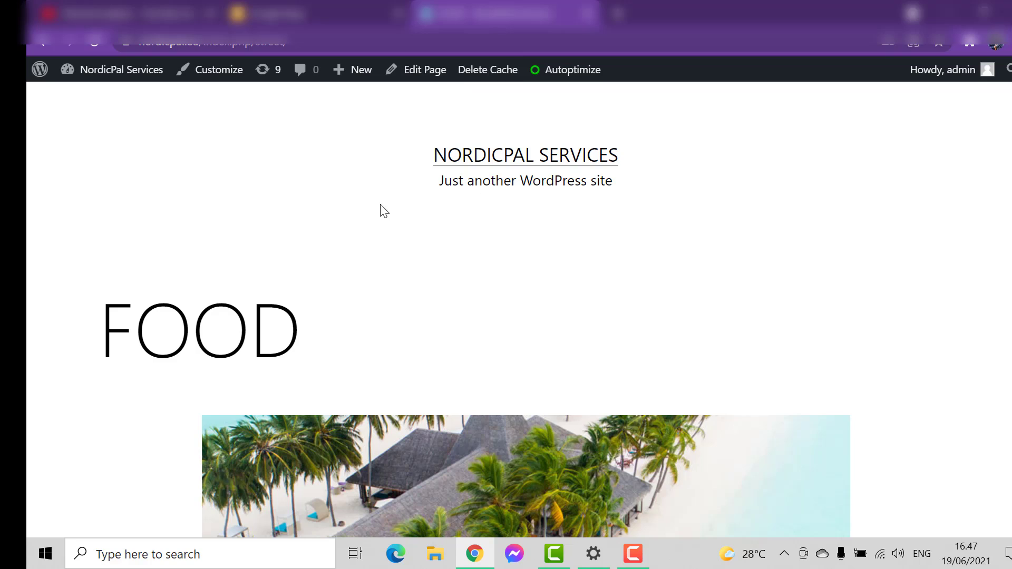